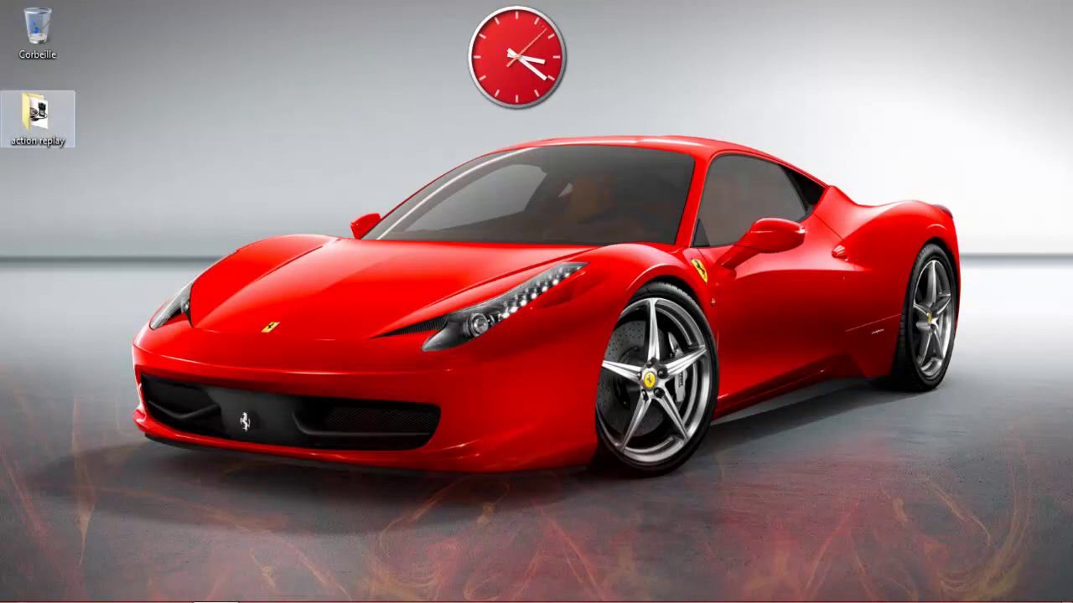
Open the action replay folder on the desktop, view the Action replay DSI picture and close it.
{"action": "double_click", "coordinate": [35, 113]}
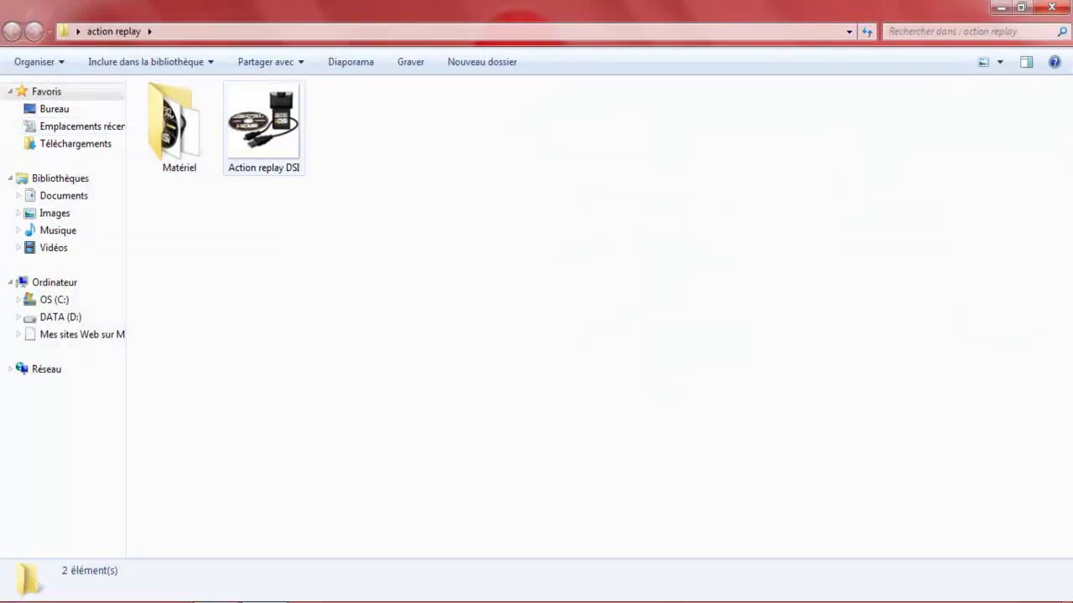
{"action": "double_click", "coordinate": [263, 126]}
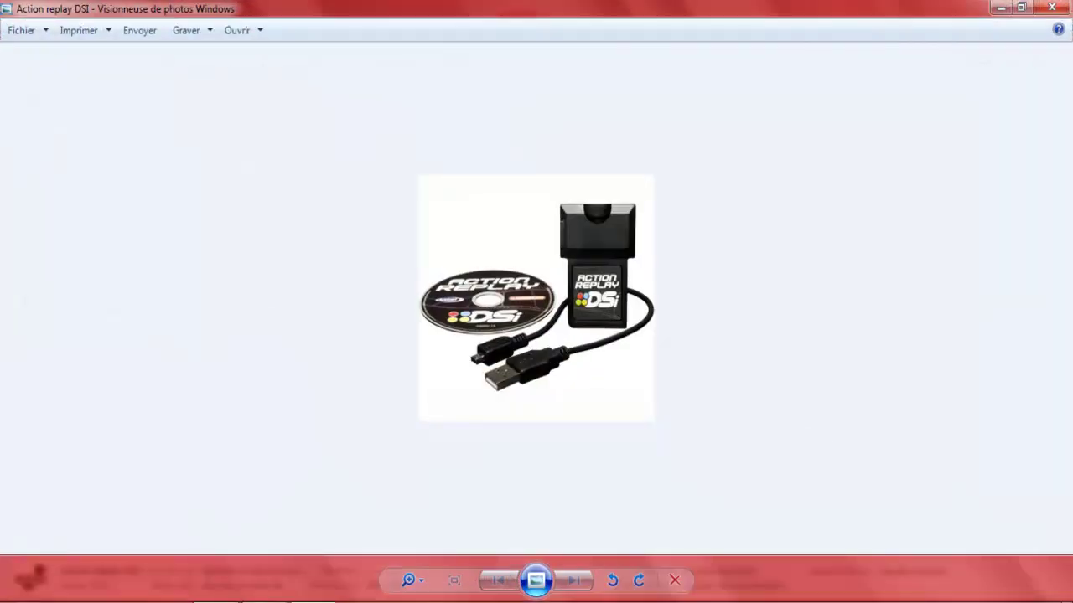
{"action": "left_click", "coordinate": [536, 580]}
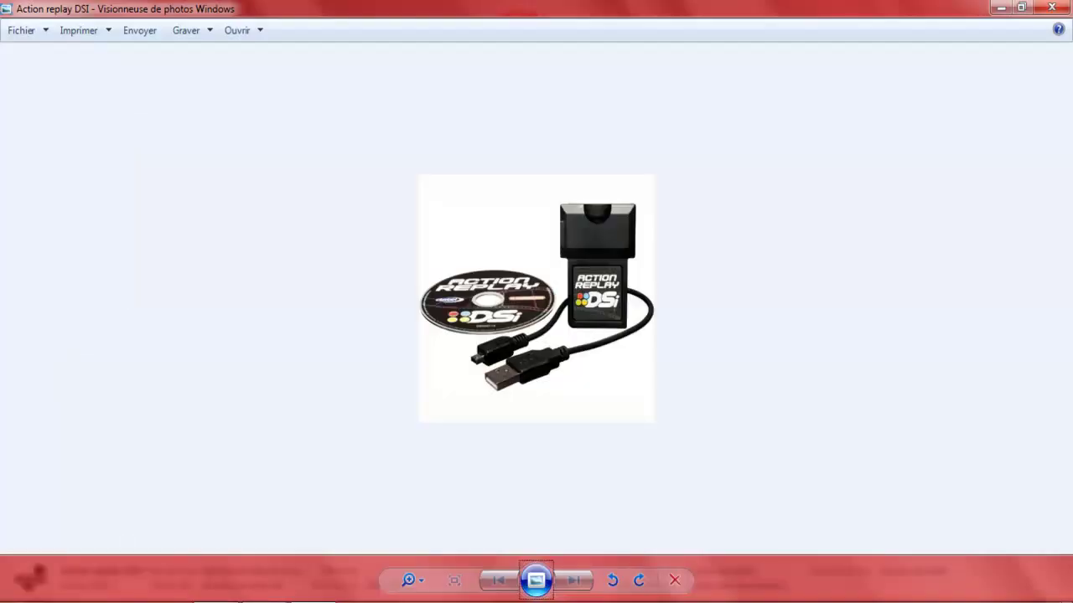
{"action": "left_click", "coordinate": [1051, 8]}
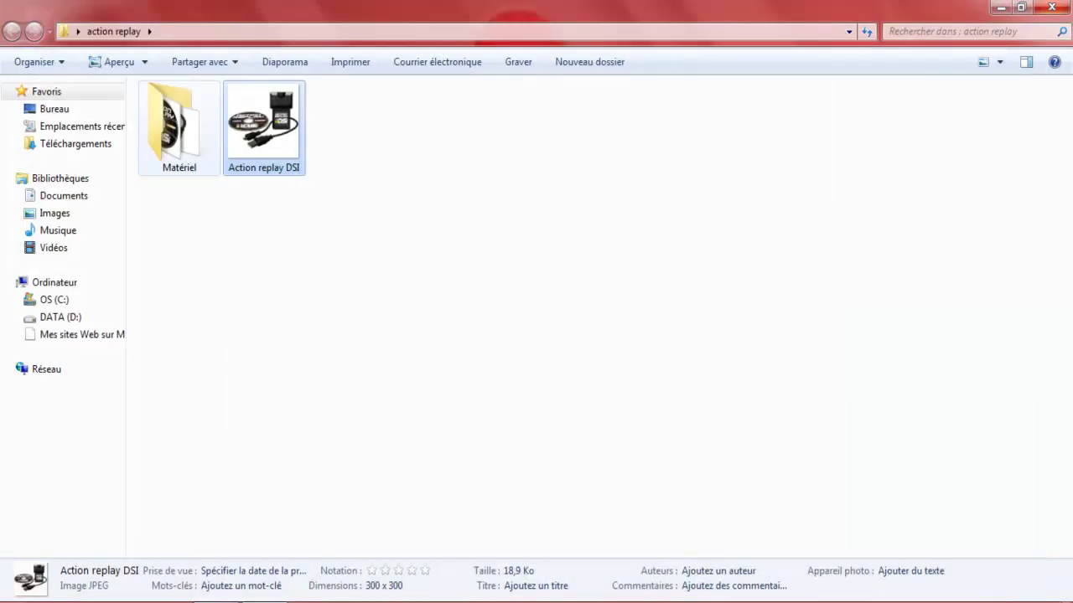
View the cable and cartridge pictures from the Matériel folder as a full-screen slideshow, and close the viewer and folder.
{"action": "double_click", "coordinate": [179, 128]}
{"action": "double_click", "coordinate": [178, 134]}
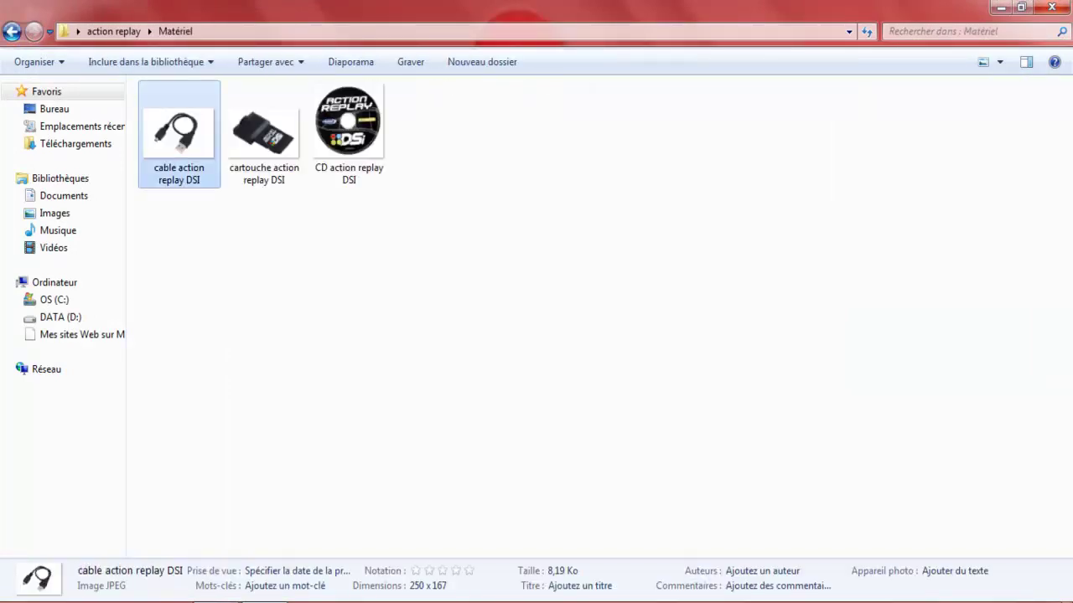
{"action": "left_click", "coordinate": [536, 580]}
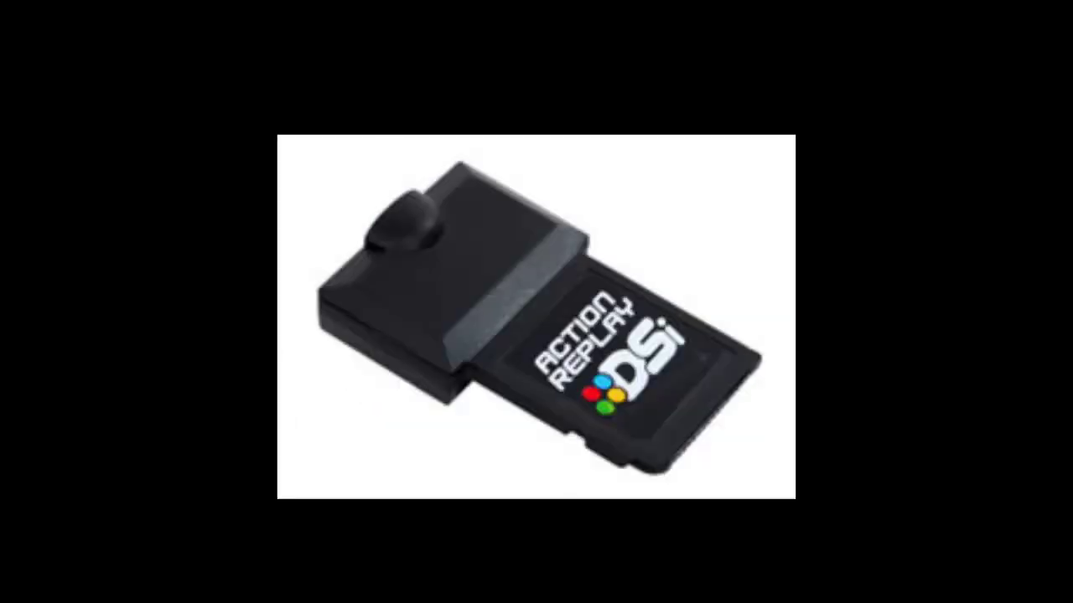
{"action": "key", "text": "Escape"}
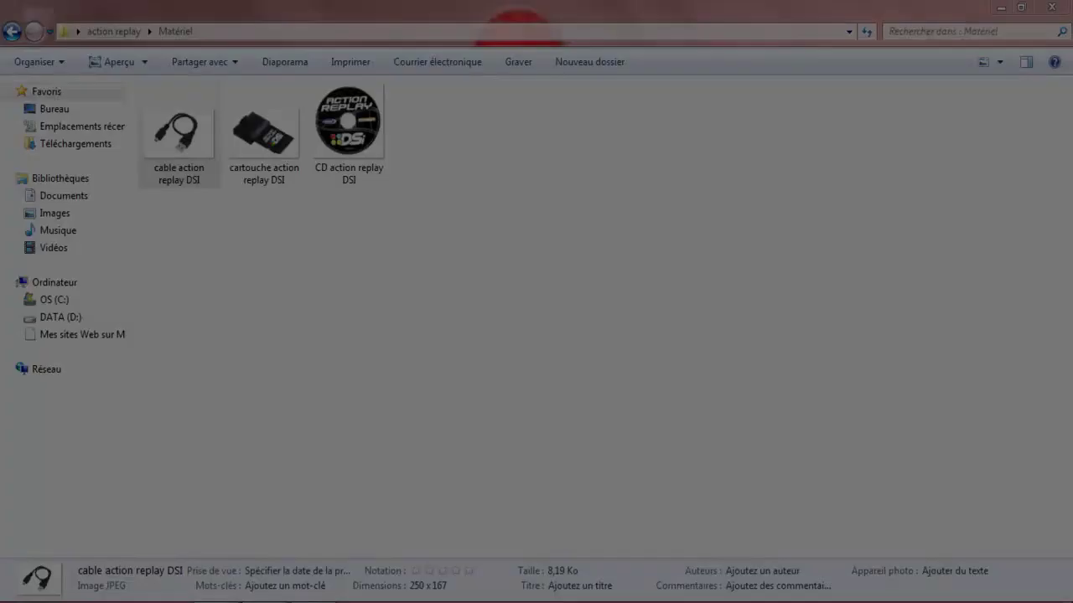
{"action": "key", "text": "alt+F4"}
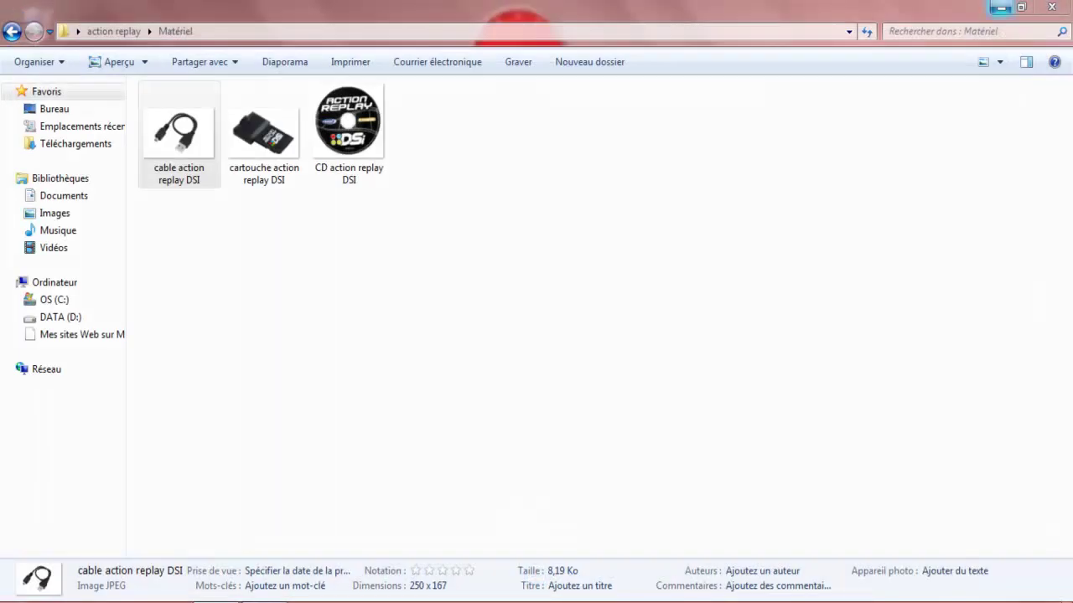
{"action": "key", "text": "alt+F4"}
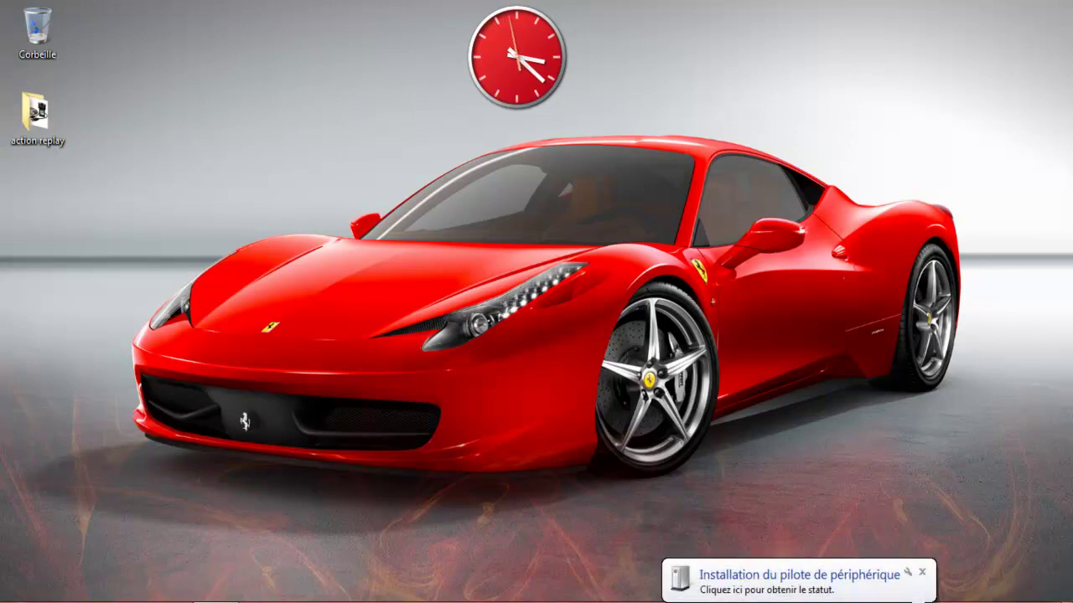
Check the installation status of the device's driver and dismiss the report.
{"action": "left_click", "coordinate": [796, 581]}
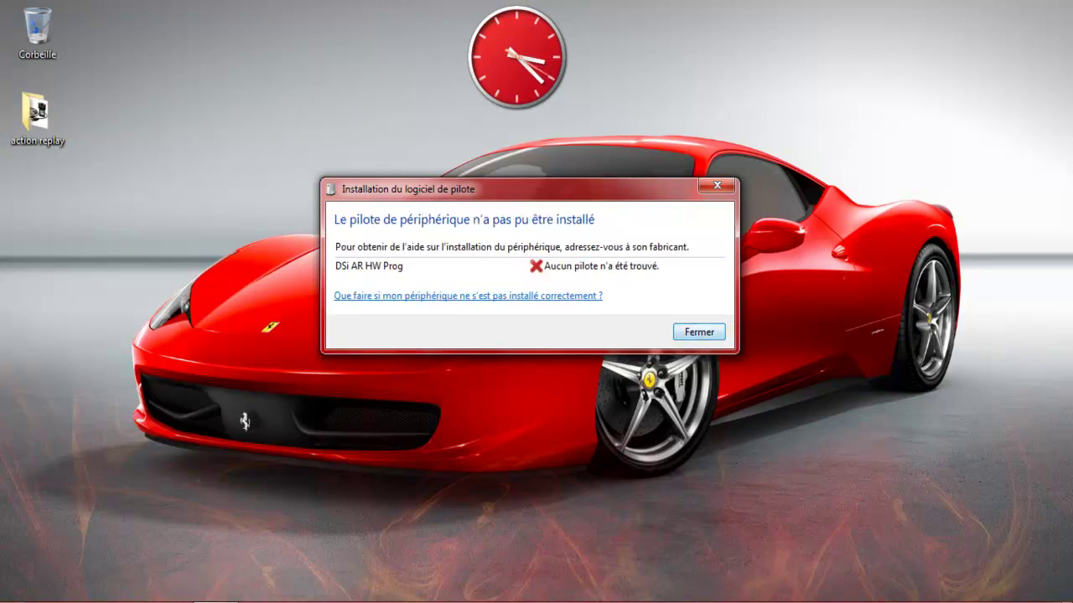
{"action": "key", "text": "Return"}
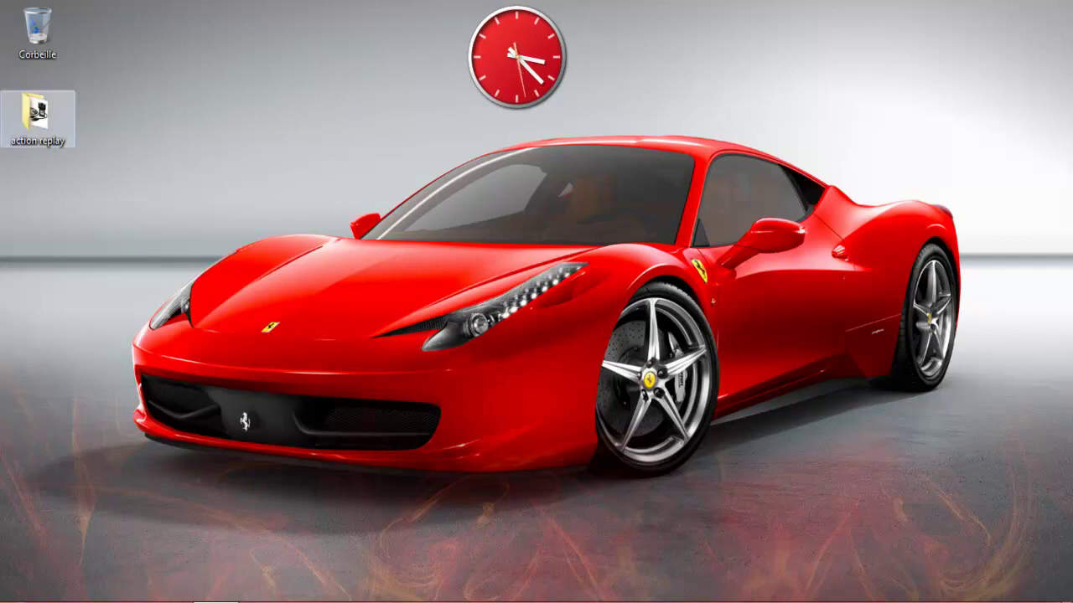
View the CD action replay DSI picture from the Matériel folder full screen, and exit the slideshow.
{"action": "double_click", "coordinate": [37, 113]}
{"action": "double_click", "coordinate": [179, 127]}
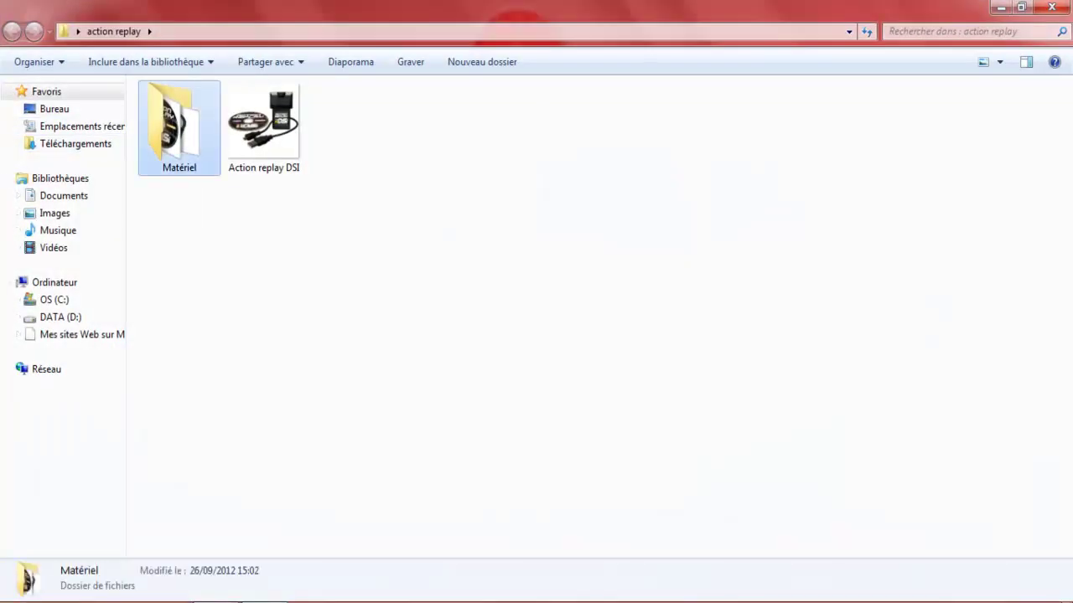
{"action": "double_click", "coordinate": [348, 130]}
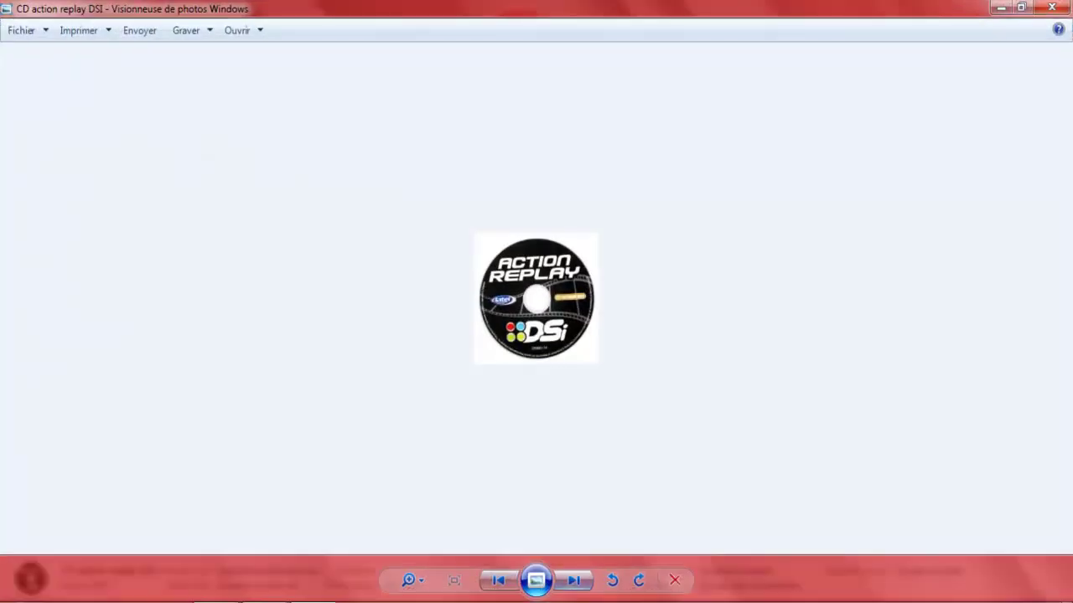
{"action": "left_click", "coordinate": [536, 574]}
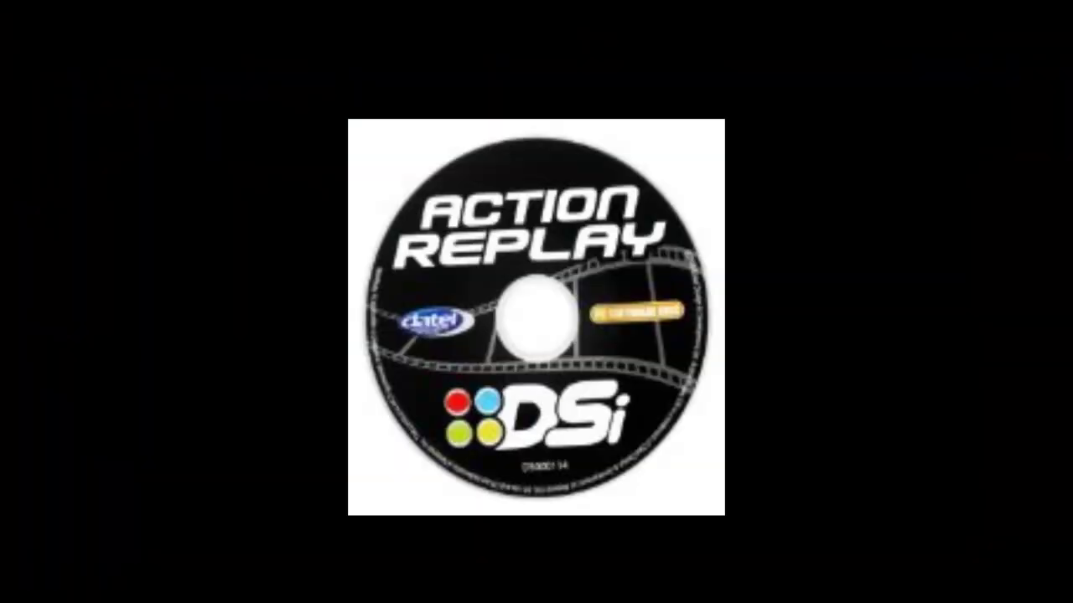
{"action": "key", "text": "Escape"}
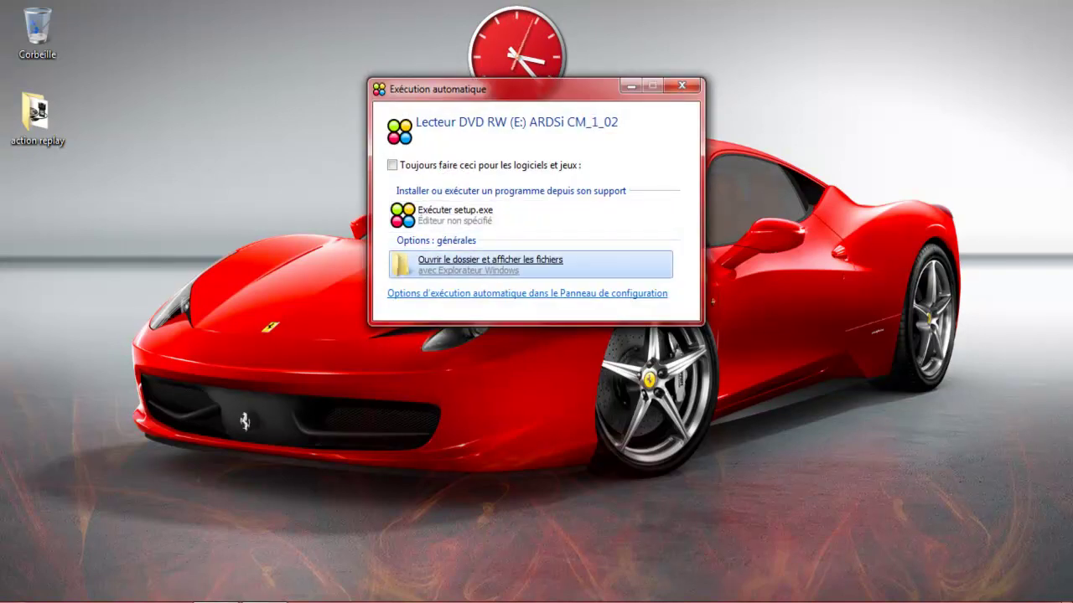
Show the files on the ARDSi CM_1_02 disc in drive E: and minimise their window.
{"action": "left_click", "coordinate": [490, 260]}
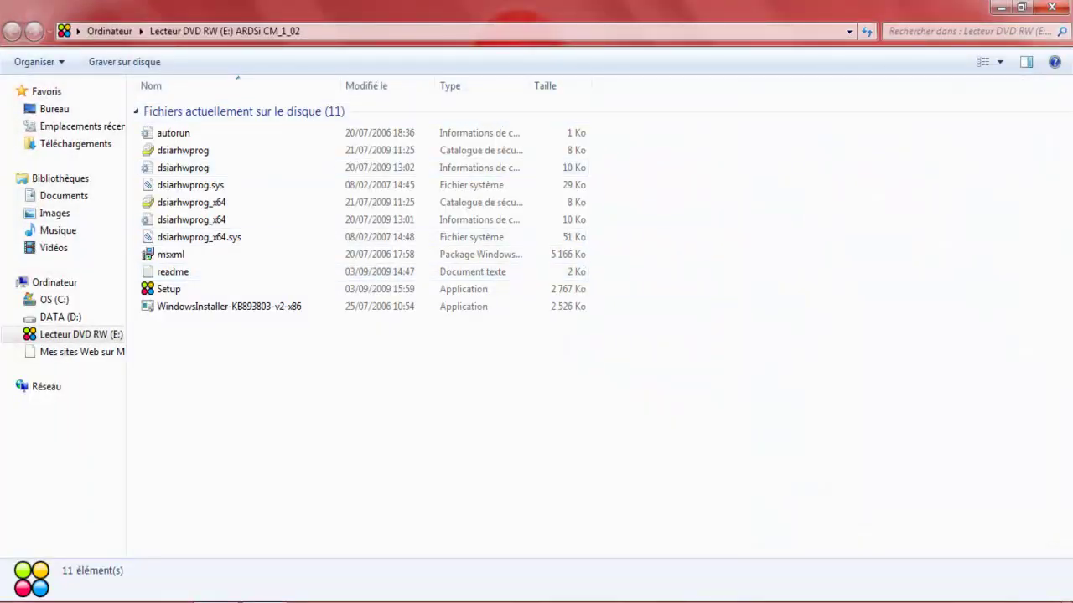
{"action": "left_click", "coordinate": [1000, 8]}
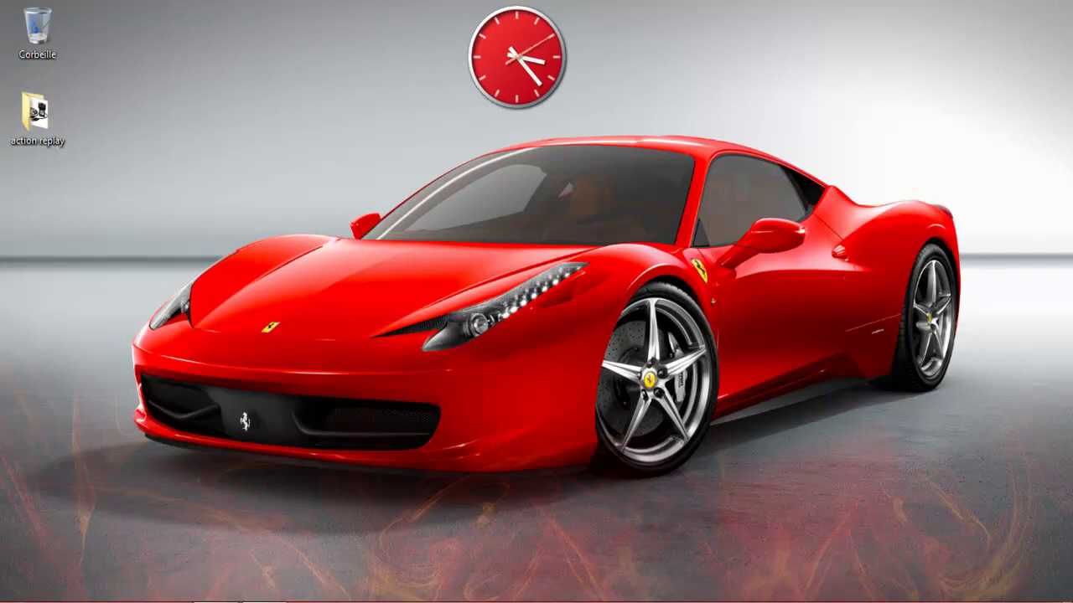
Search the system for "gest" and open the Device Manager (Gestionnaire de périphériques).
{"action": "key", "text": "super"}
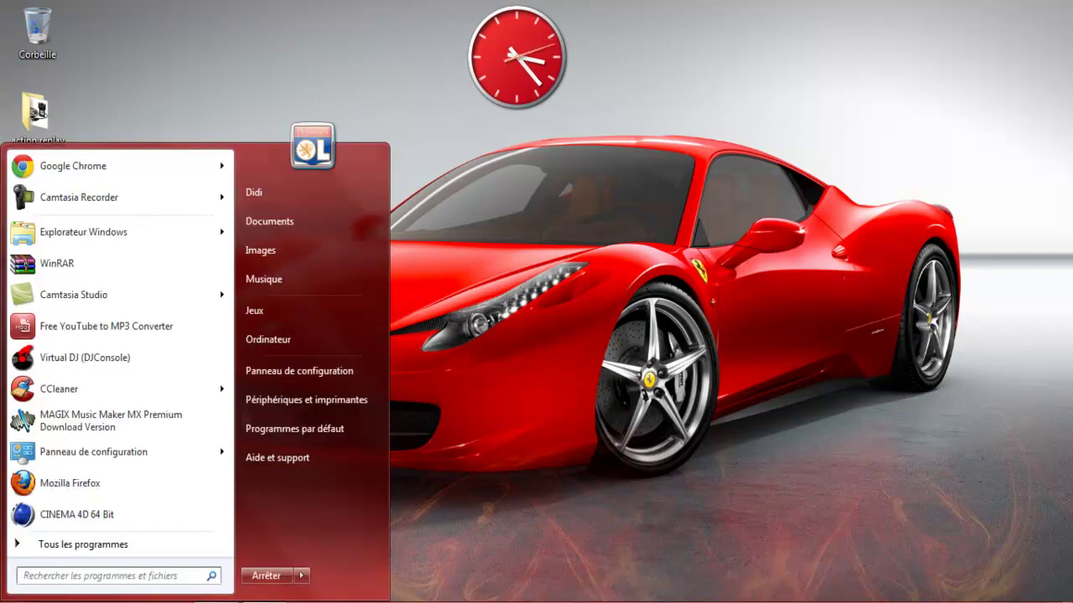
{"action": "type", "text": "gest"}
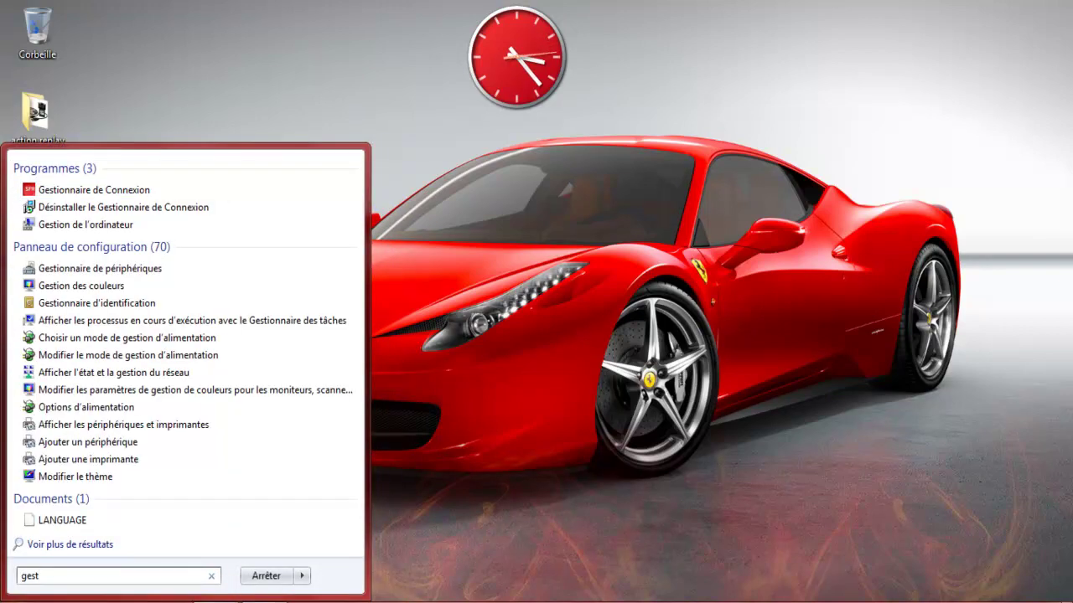
{"action": "key", "text": "Return"}
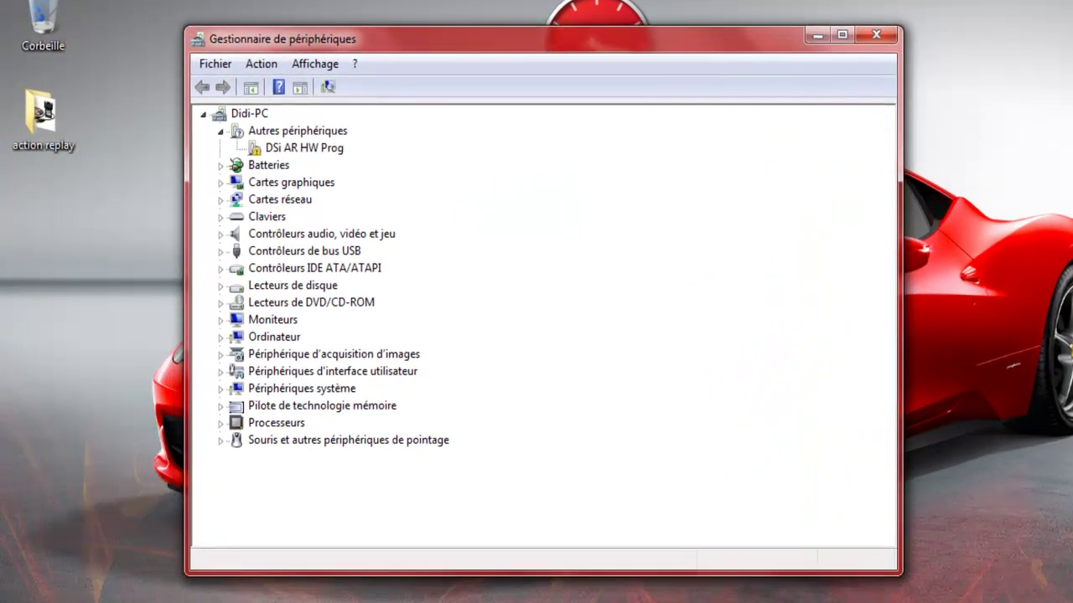
Open the properties of the DSi AR HW Prog device listed under Autres périphériques.
{"action": "left_click", "coordinate": [304, 147]}
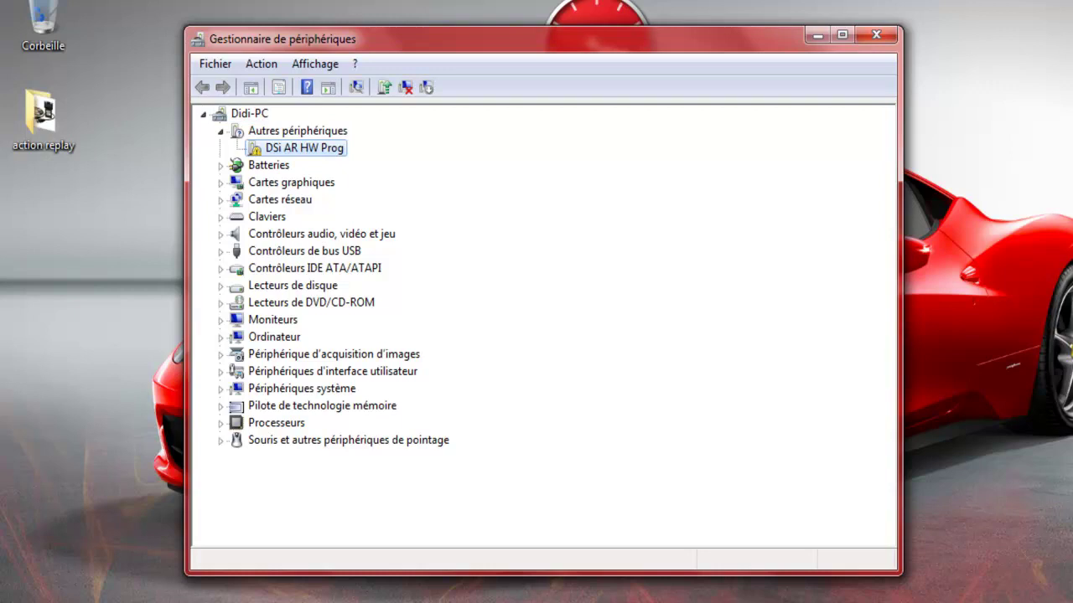
{"action": "right_click", "coordinate": [269, 147]}
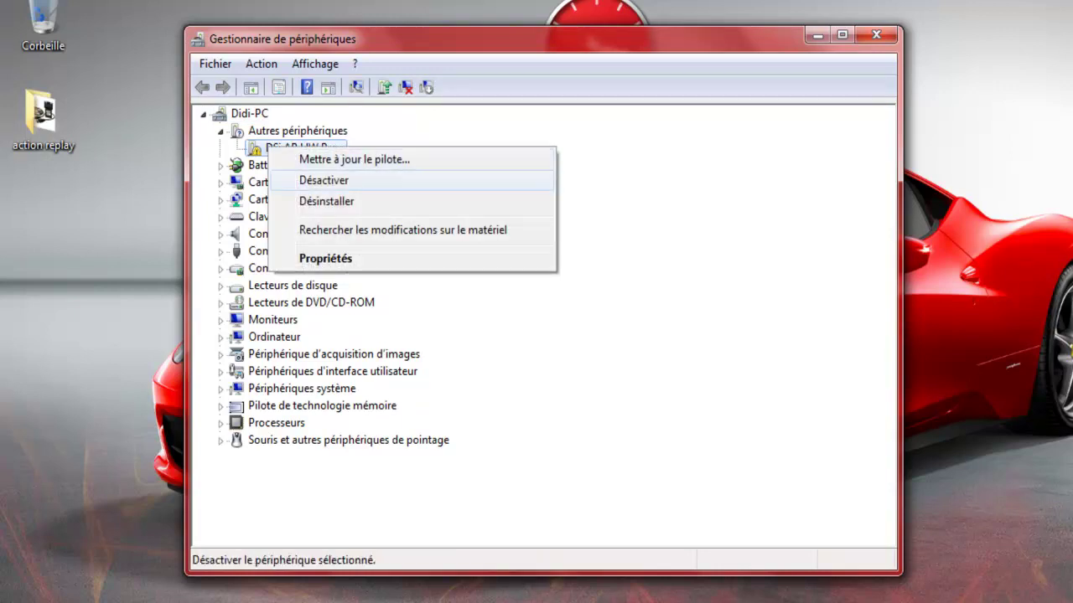
{"action": "left_click", "coordinate": [352, 159]}
{"action": "right_click", "coordinate": [257, 154]}
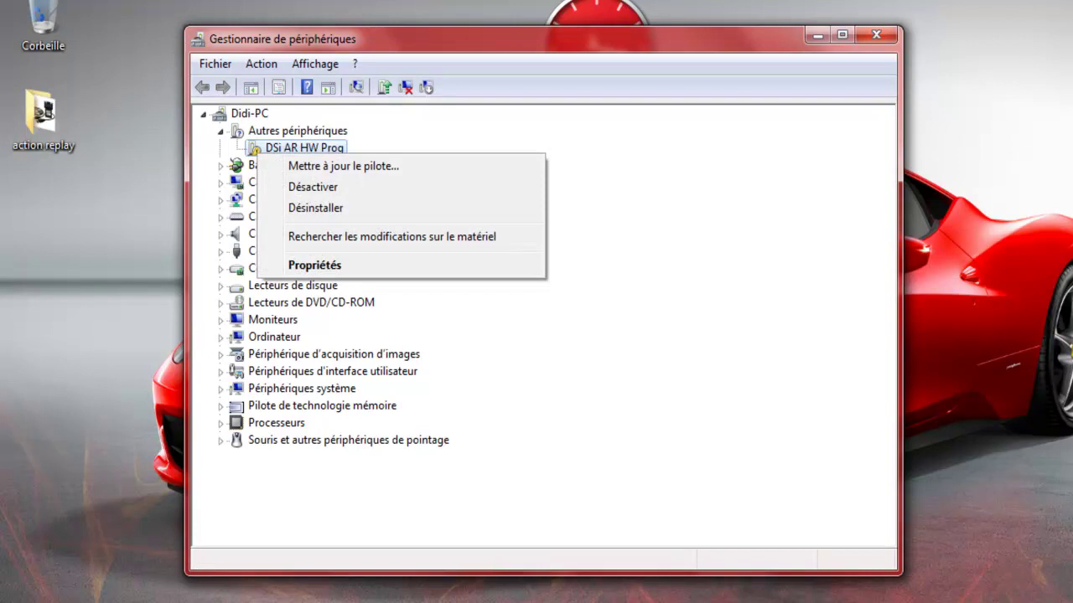
{"action": "key", "text": "Down"}
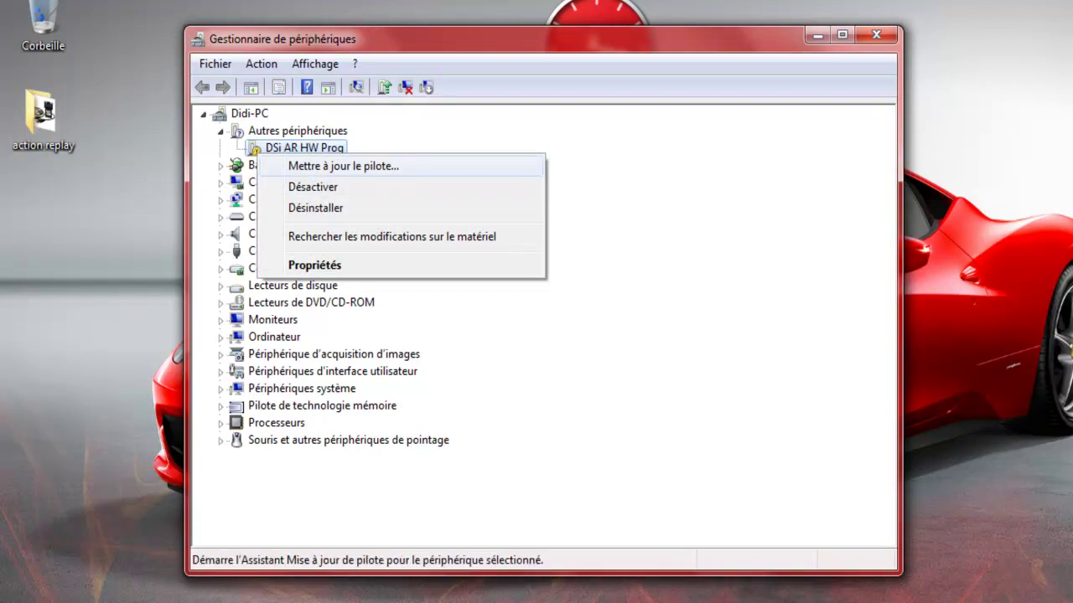
{"action": "key", "text": "Up"}
{"action": "key", "text": "Up"}
{"action": "key", "text": "Down"}
{"action": "key", "text": "Down"}
{"action": "key", "text": "Up"}
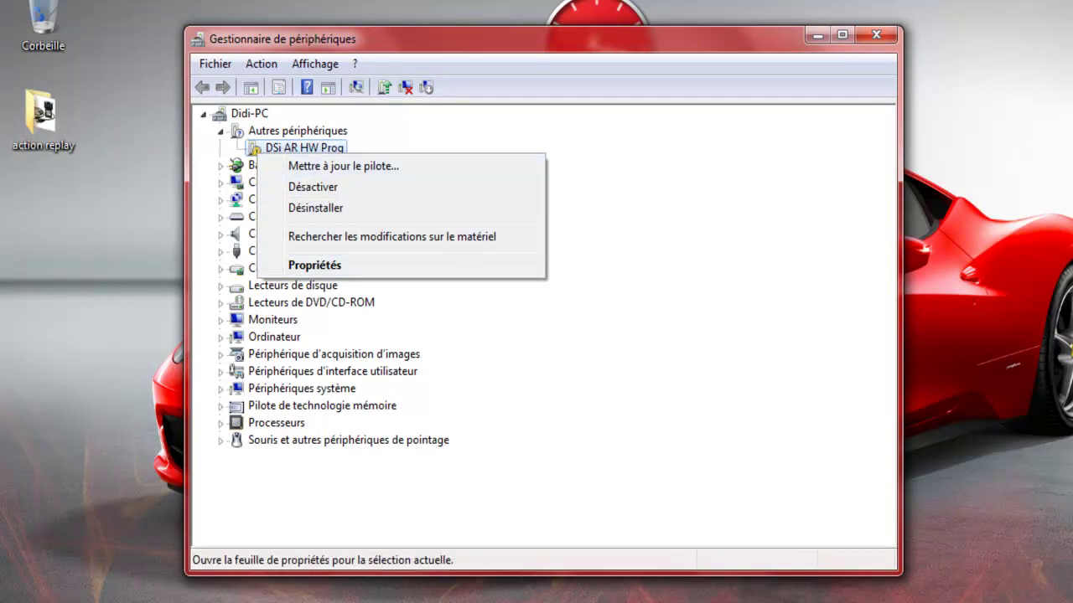
{"action": "key", "text": "Down"}
{"action": "key", "text": "Down"}
{"action": "key", "text": "Up"}
{"action": "key", "text": "Up"}
{"action": "key", "text": "Return"}
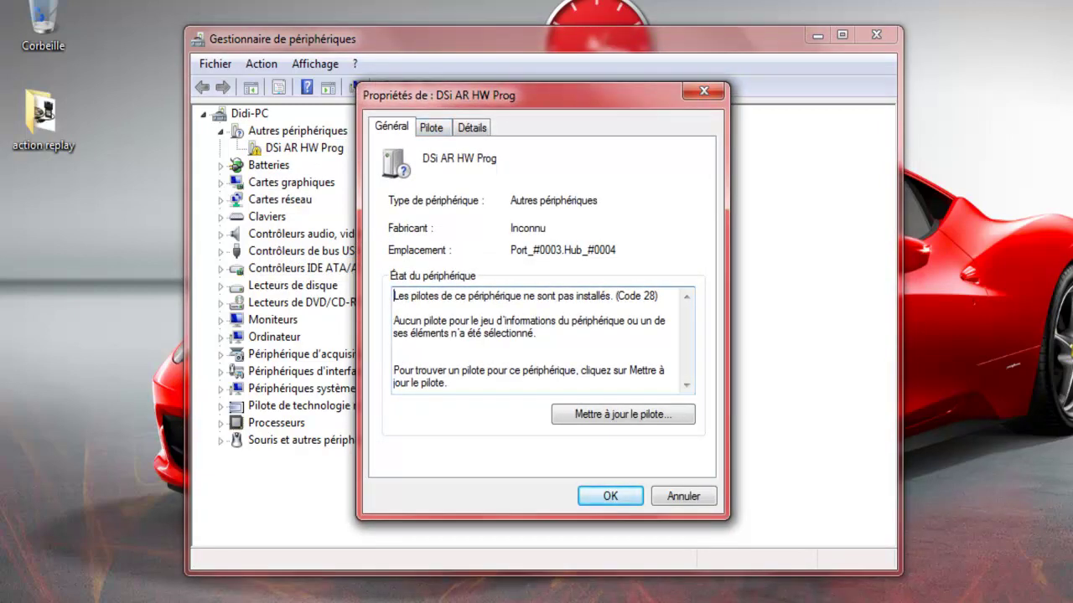
Start a driver update for DSi AR HW Prog, looking on this computer and choosing from the list of device drivers.
{"action": "left_click", "coordinate": [432, 127]}
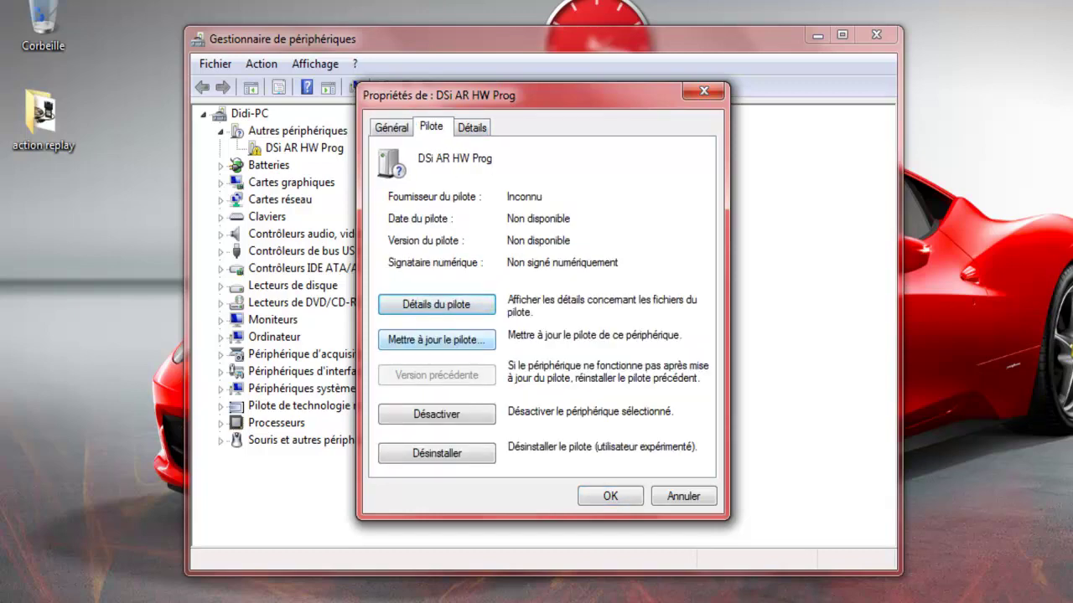
{"action": "key", "text": "Tab"}
{"action": "key", "text": "Return"}
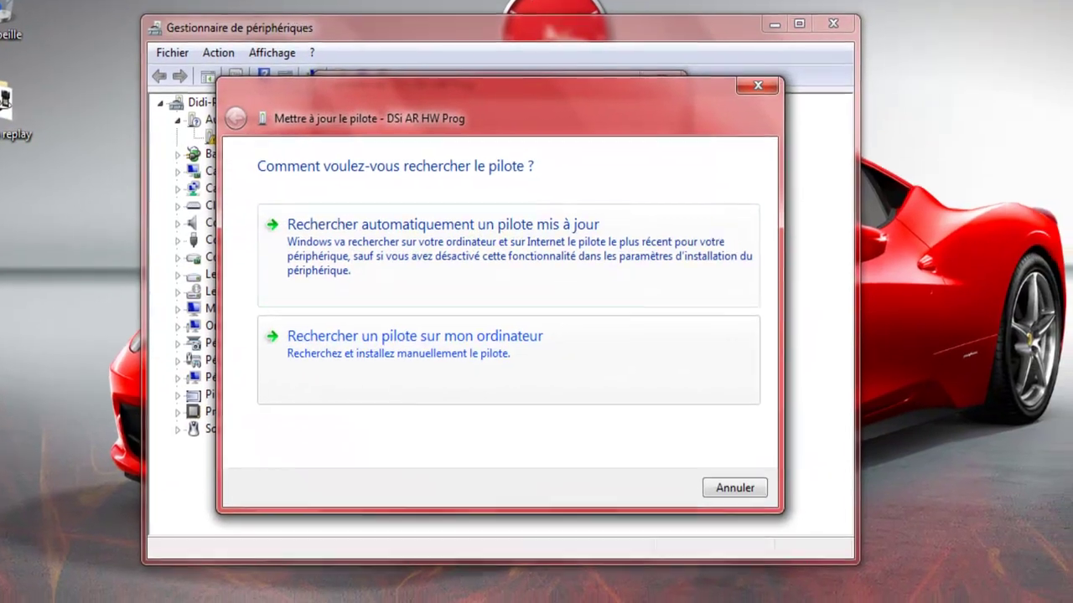
{"action": "key", "text": "Tab"}
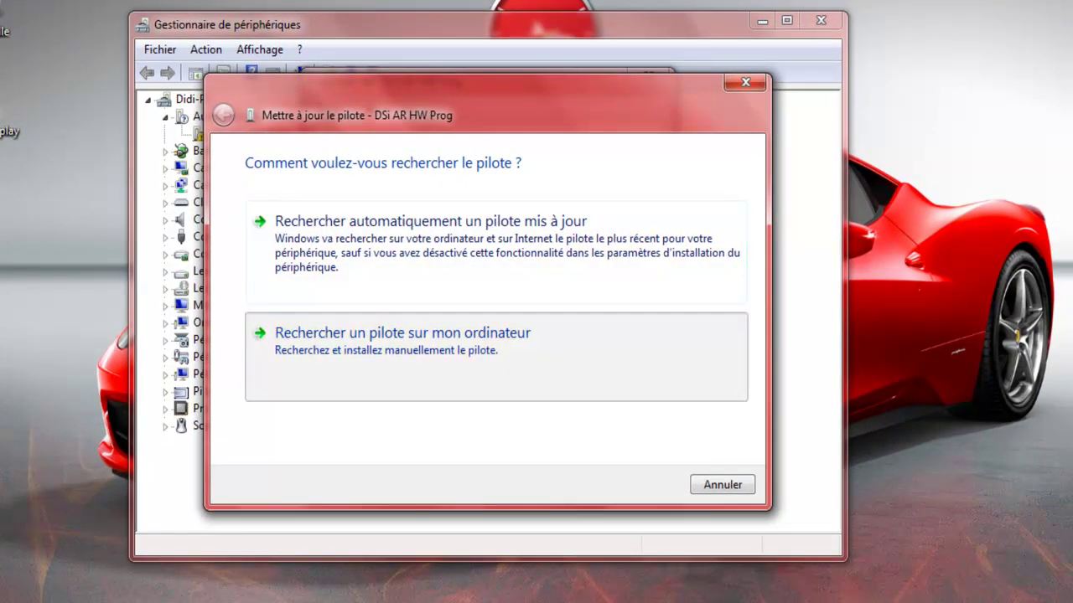
{"action": "key", "text": "Return"}
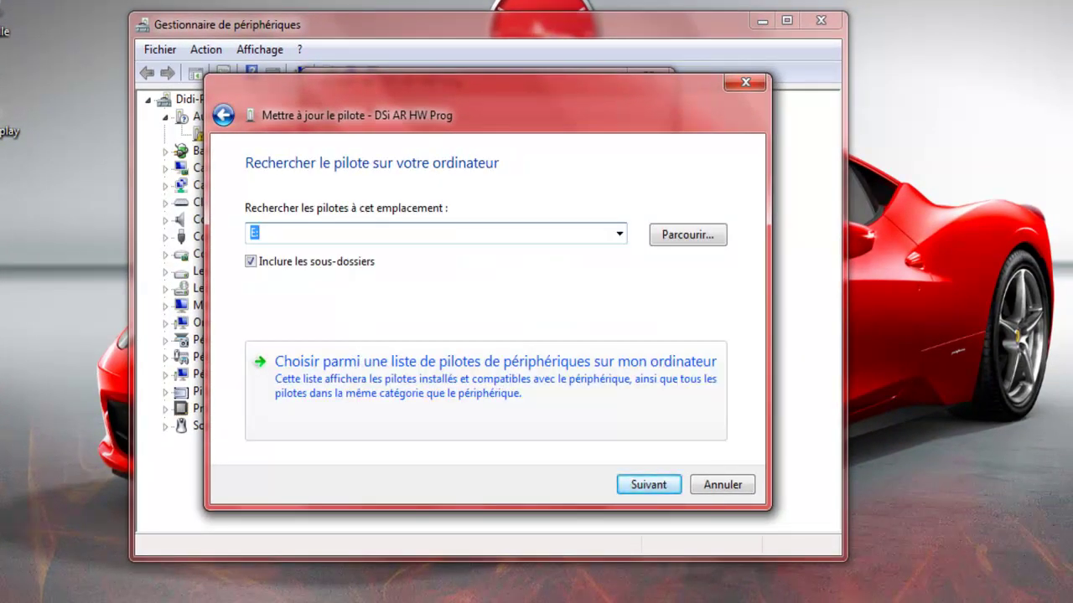
{"action": "left_click", "coordinate": [485, 390]}
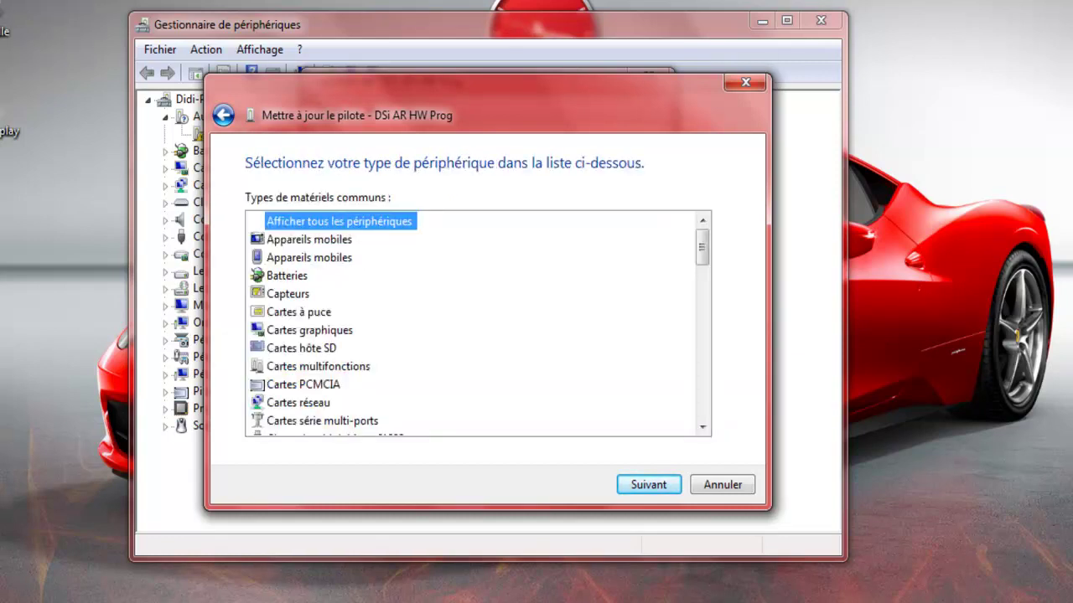
Choose USBIO controlled devices as the device type and open the install-from-disk dialog for its driver.
{"action": "scroll", "coordinate": [473, 322], "scroll_direction": "down", "scroll_amount": 3}
{"action": "scroll", "coordinate": [474, 323], "scroll_direction": "up", "scroll_amount": 2}
{"action": "scroll", "coordinate": [473, 323], "scroll_direction": "down", "scroll_amount": 10}
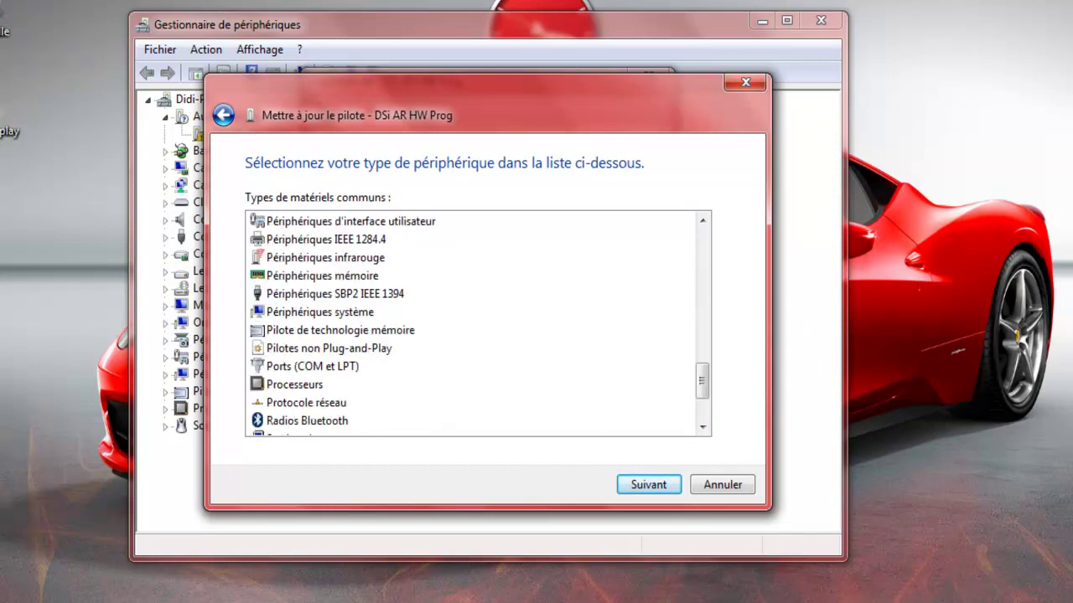
{"action": "scroll", "coordinate": [473, 323], "scroll_direction": "down", "scroll_amount": 2}
{"action": "left_click", "coordinate": [326, 384]}
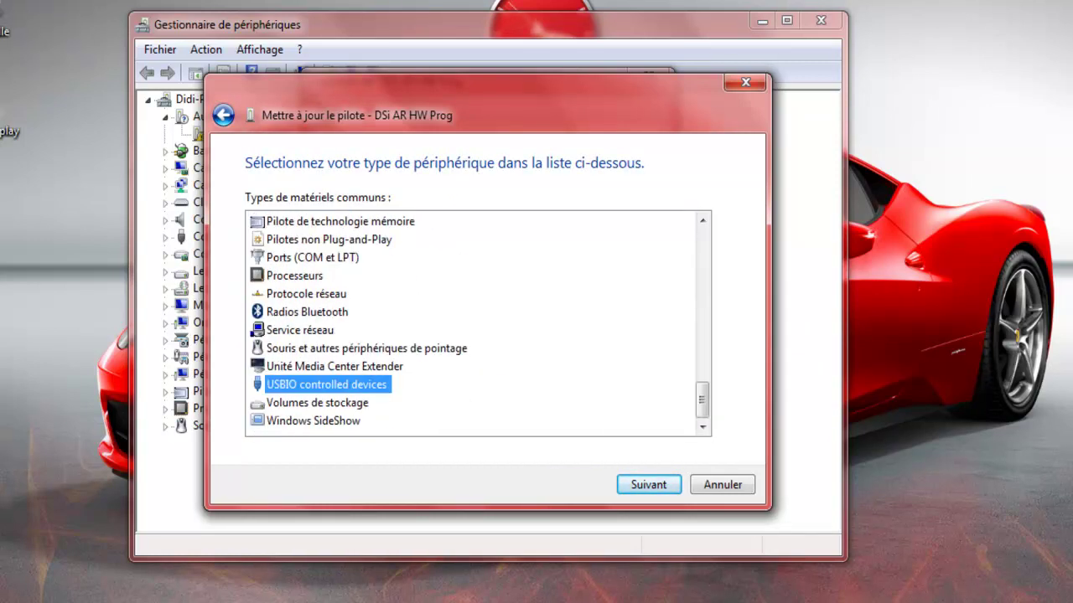
{"action": "key", "text": "Return"}
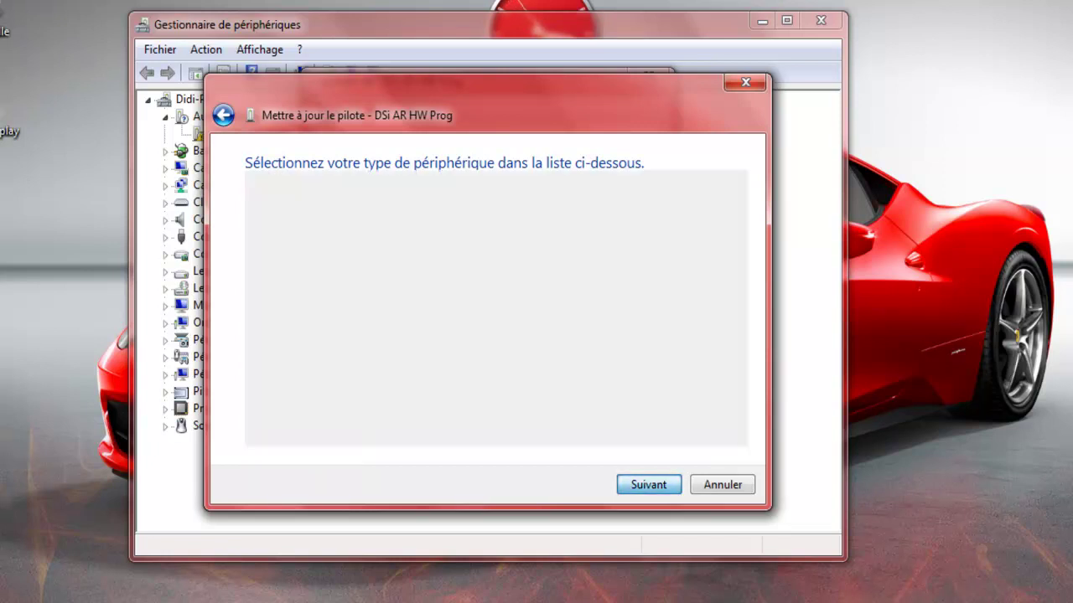
{"action": "key", "text": "Return"}
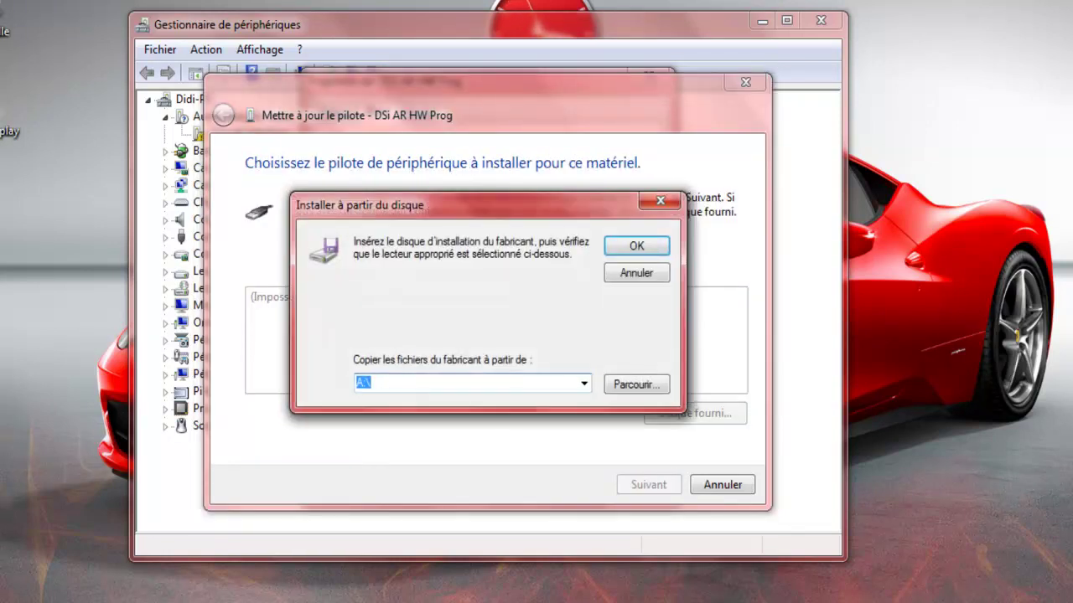
Browse to the DVD drive (E:) ARDSi CM_1_02 and load its driver information as the install-from-disk source.
{"action": "left_click", "coordinate": [636, 383]}
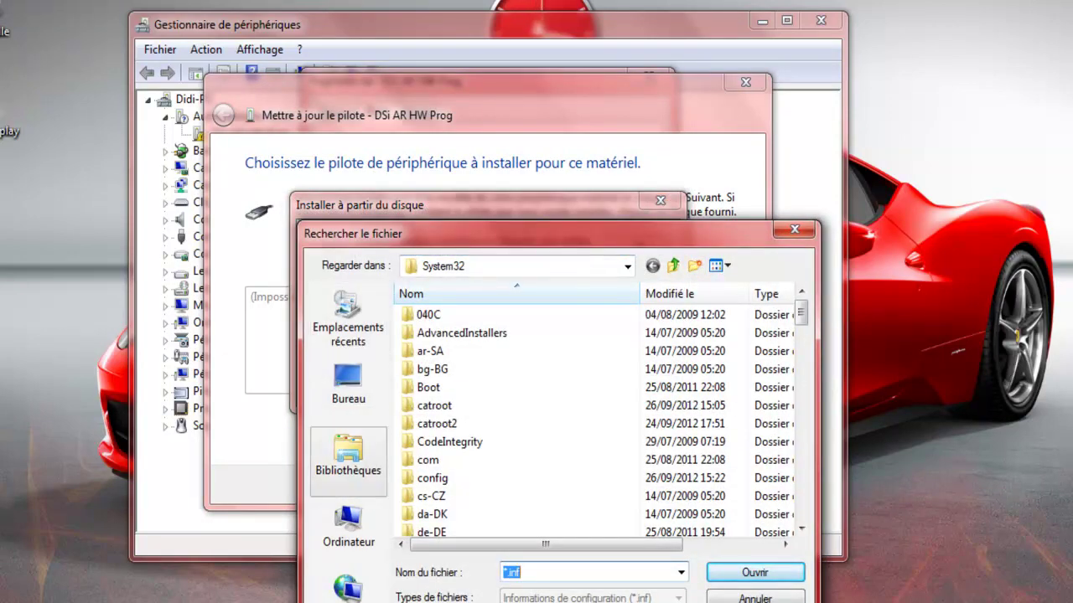
{"action": "left_click", "coordinate": [348, 526]}
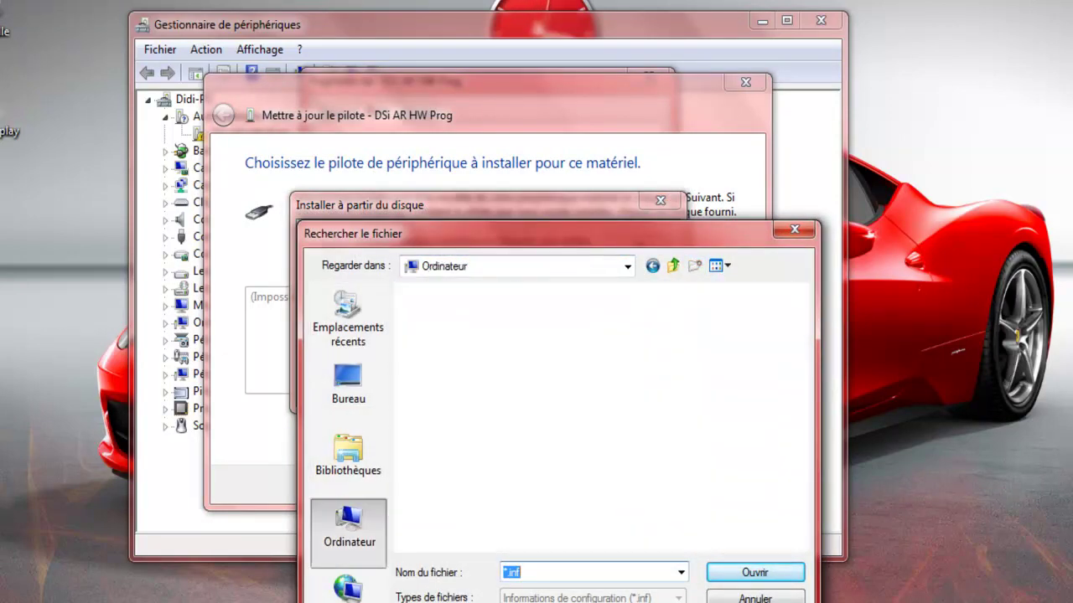
{"action": "left_click", "coordinate": [627, 265]}
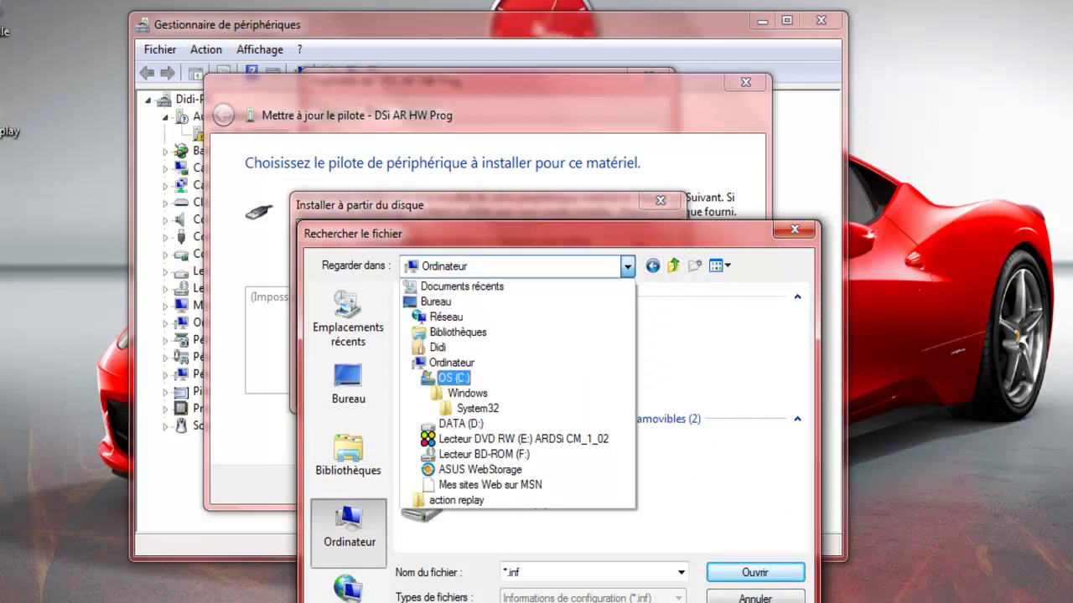
{"action": "left_click", "coordinate": [627, 265]}
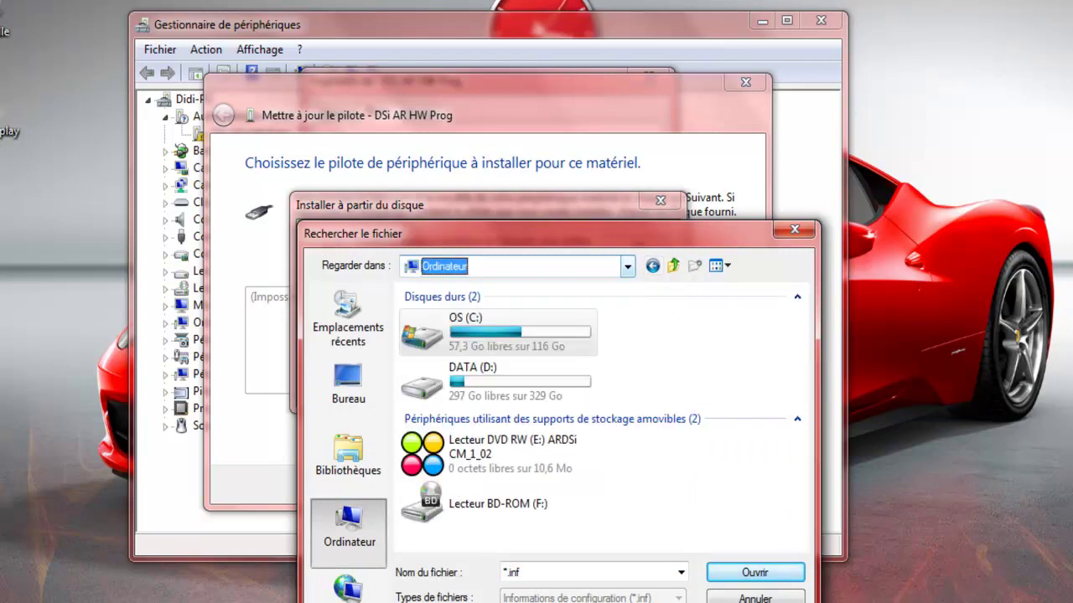
{"action": "left_click", "coordinate": [627, 266]}
{"action": "left_click", "coordinate": [626, 266]}
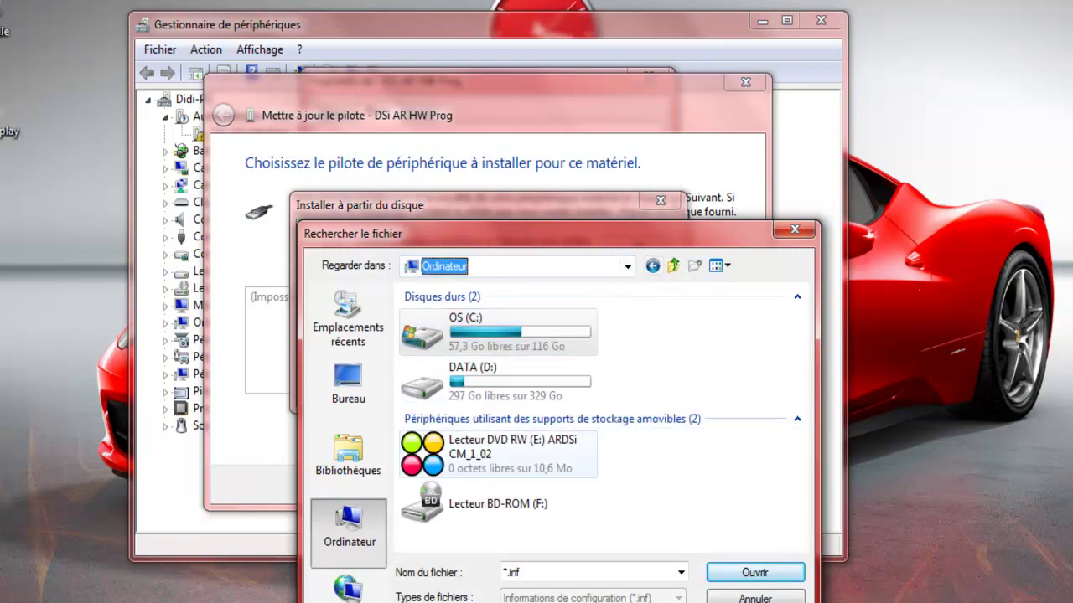
{"action": "left_click", "coordinate": [484, 448]}
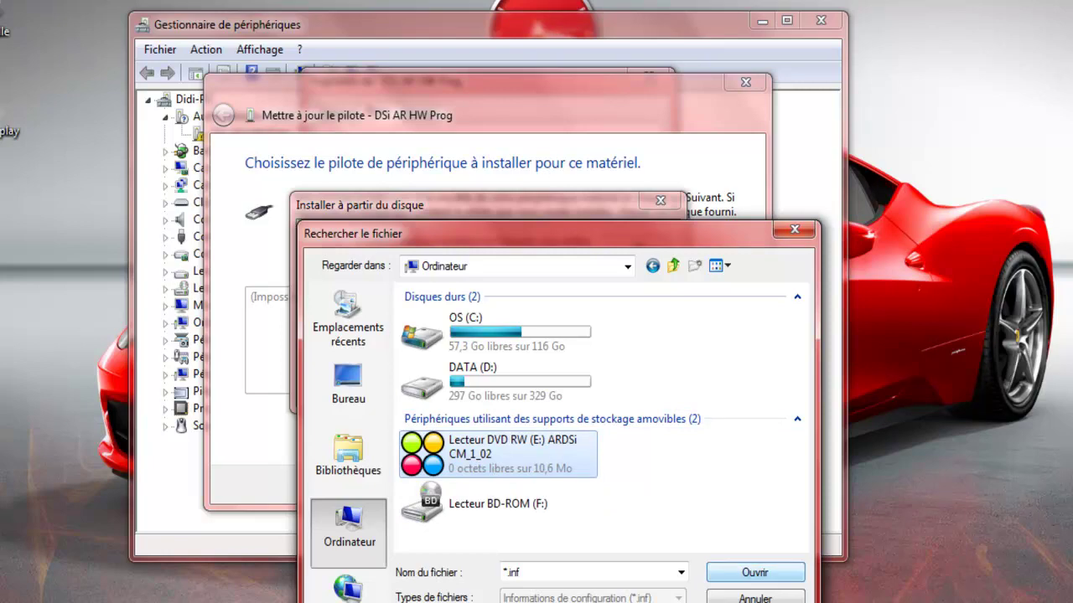
{"action": "key", "text": "Return"}
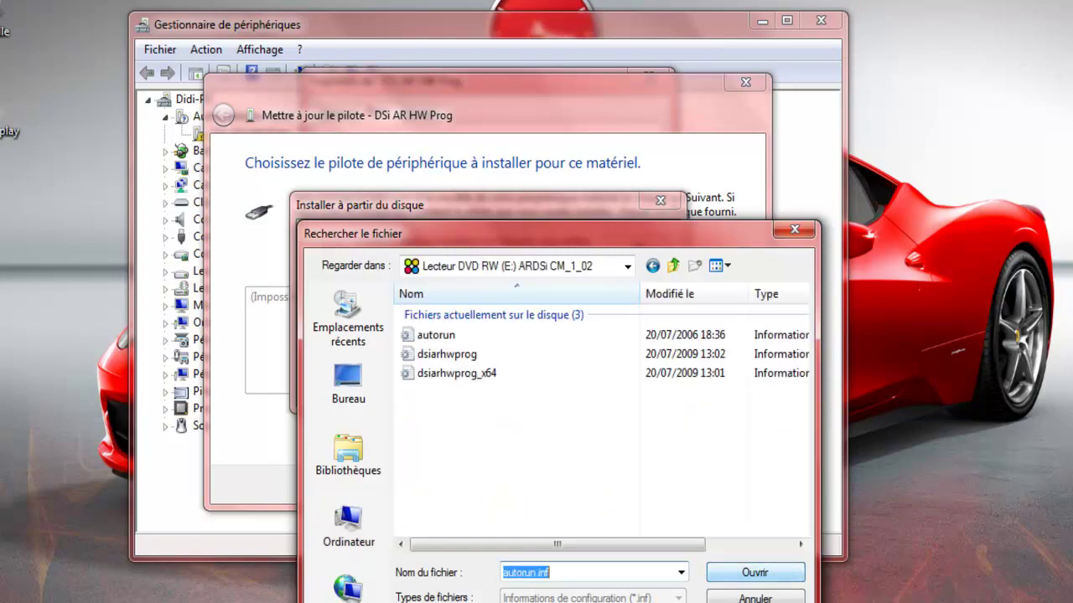
{"action": "key", "text": "Return"}
{"action": "left_click", "coordinate": [636, 246]}
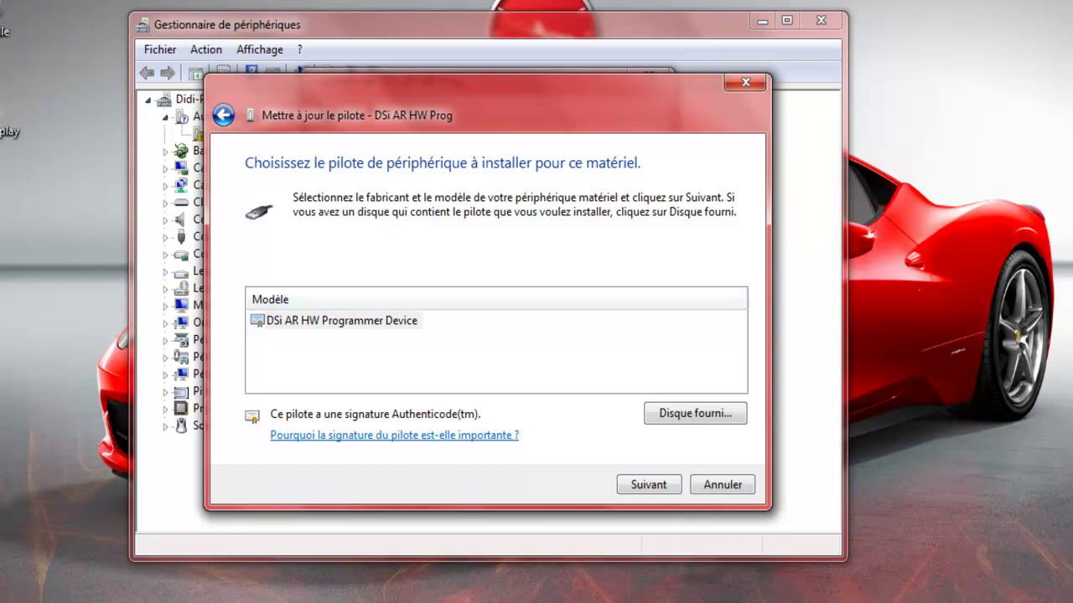
{"action": "left_click", "coordinate": [342, 320]}
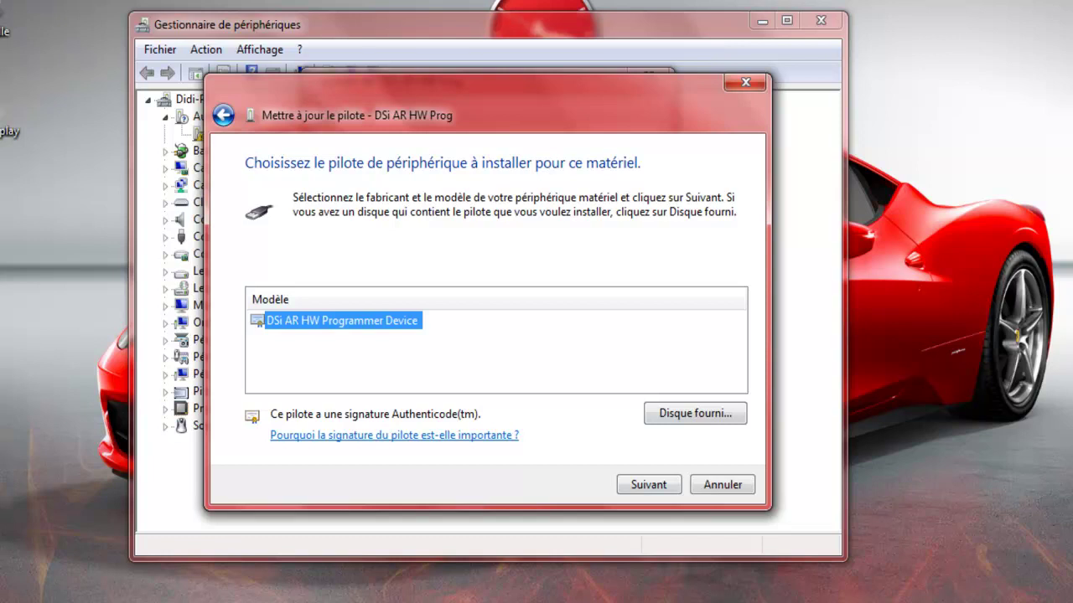
{"action": "key", "text": "Return"}
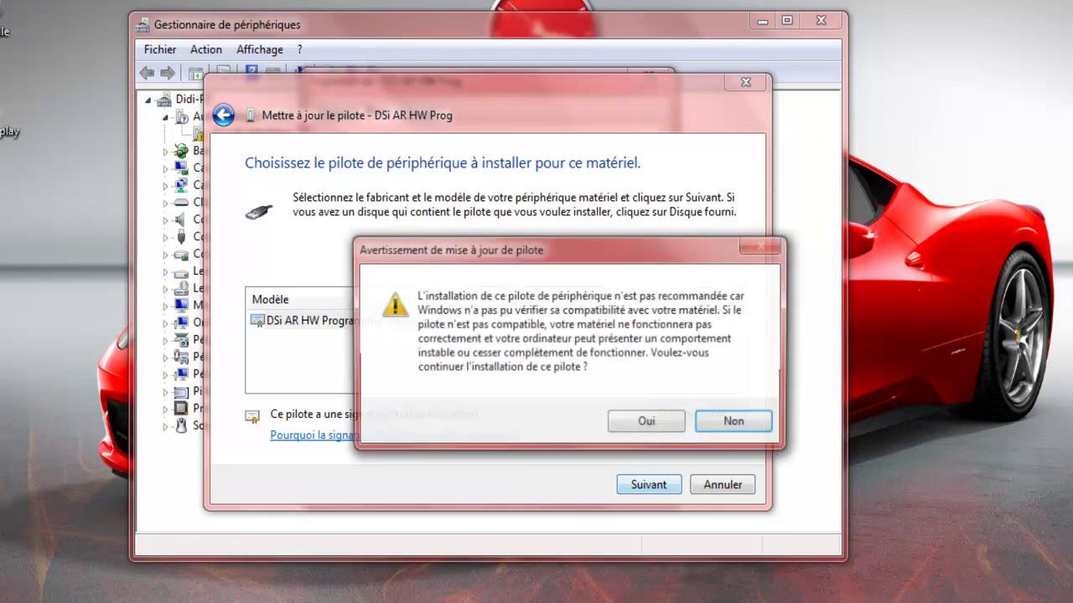
{"action": "key", "text": "Return"}
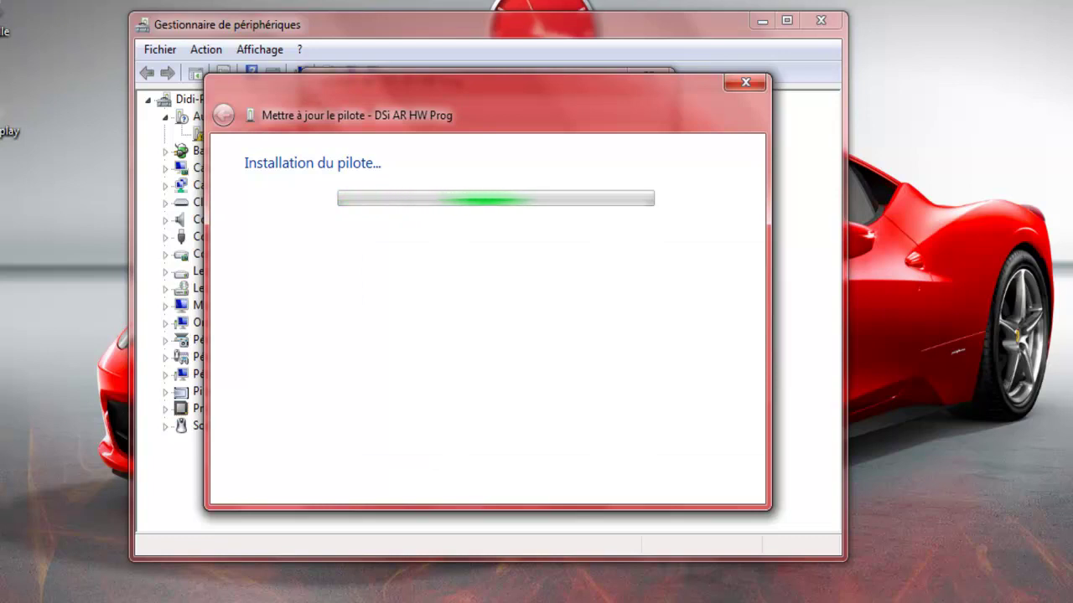
{"action": "key", "text": "Left"}
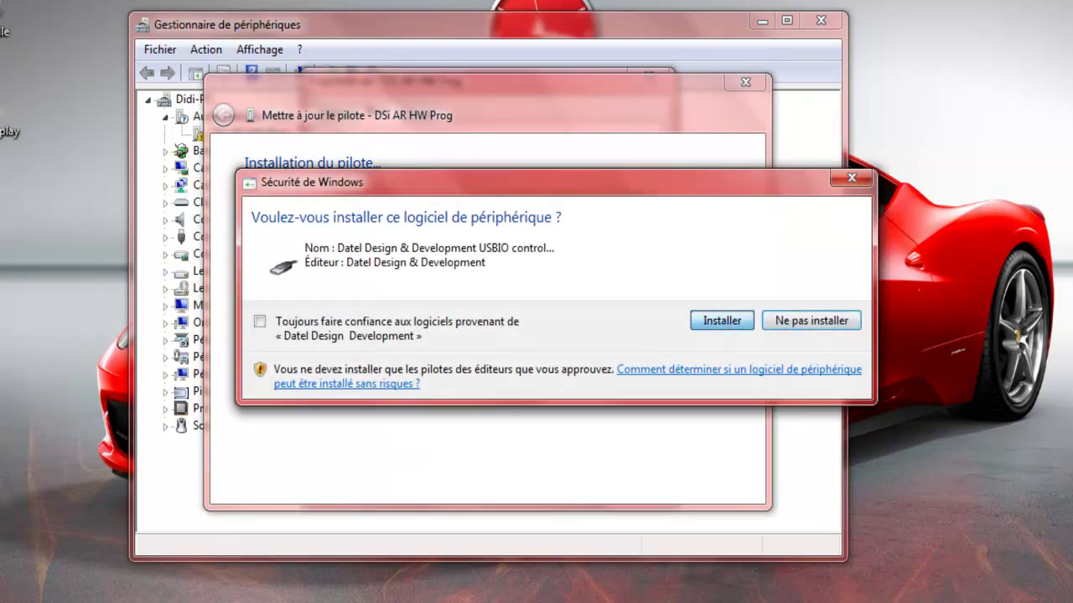
{"action": "key", "text": "Return"}
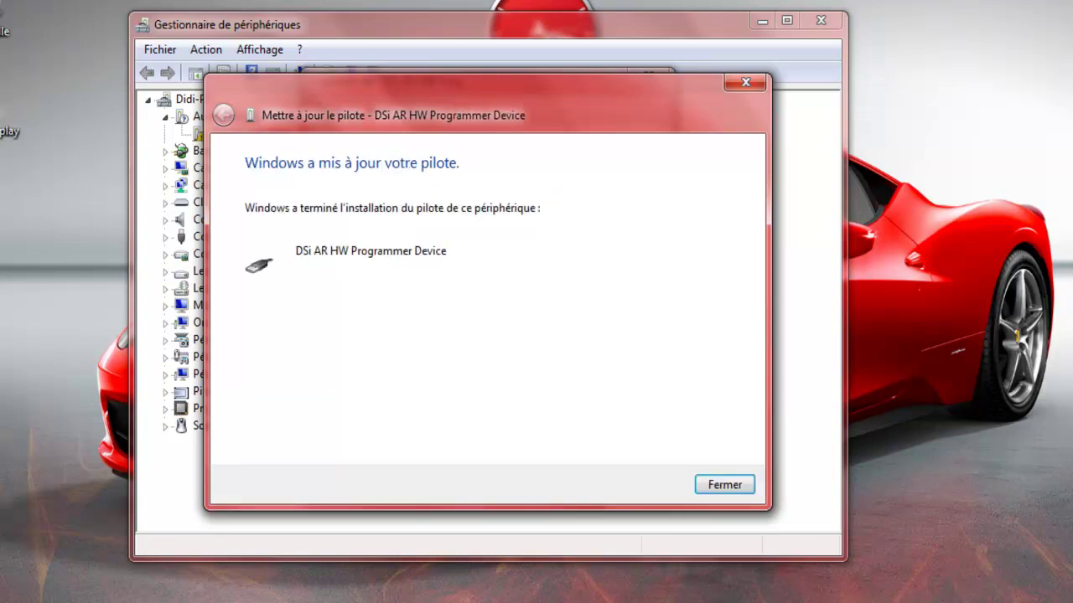
{"action": "key", "text": "Return"}
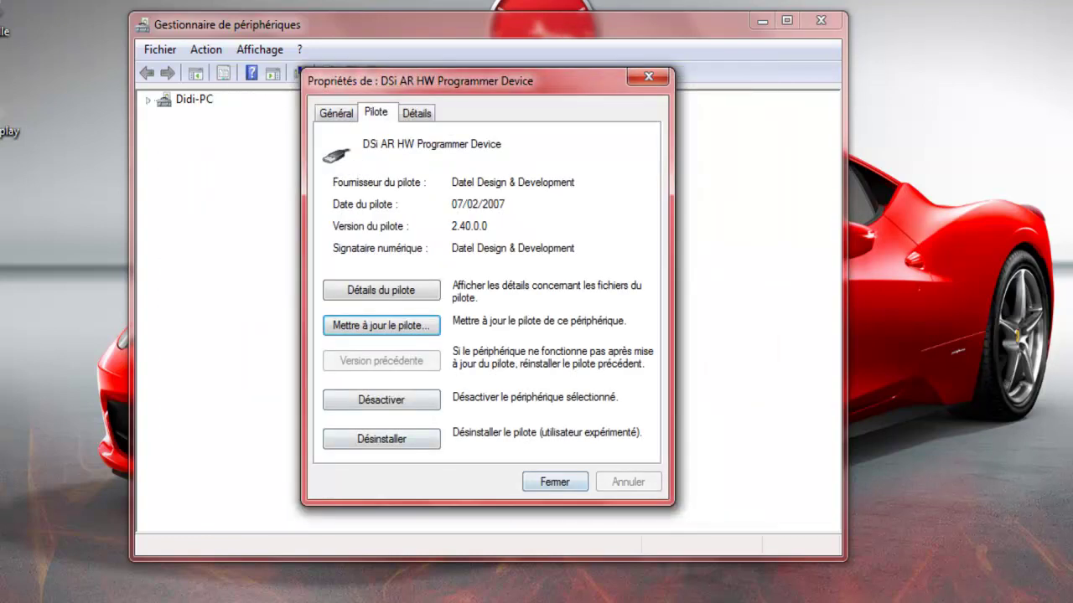
{"action": "key", "text": "Return"}
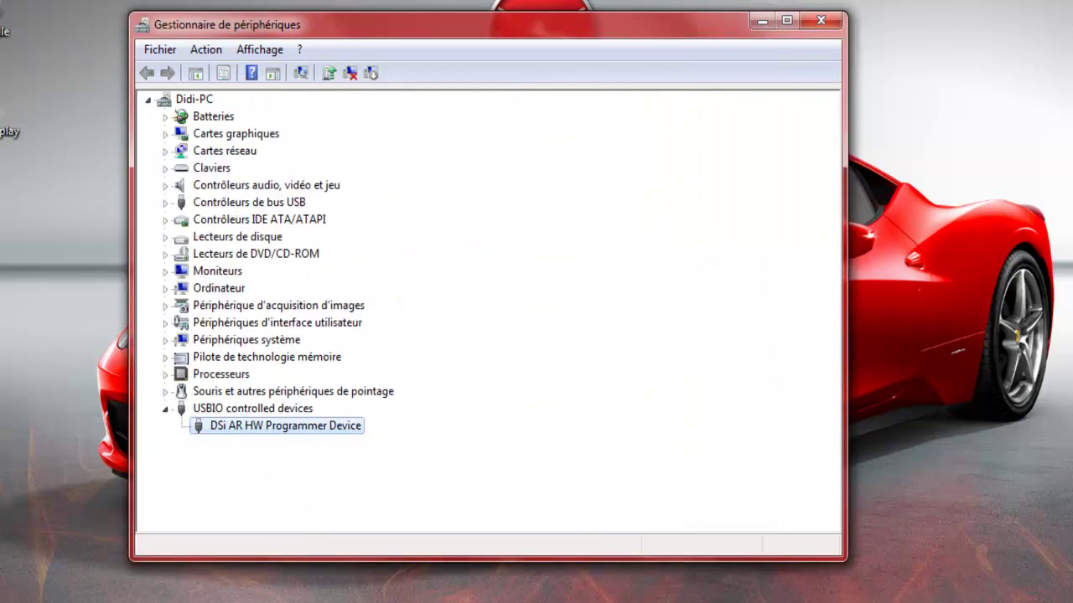
Check the USBIO controlled devices category for the DSi AR HW Programmer Device.
{"action": "left_click", "coordinate": [165, 409]}
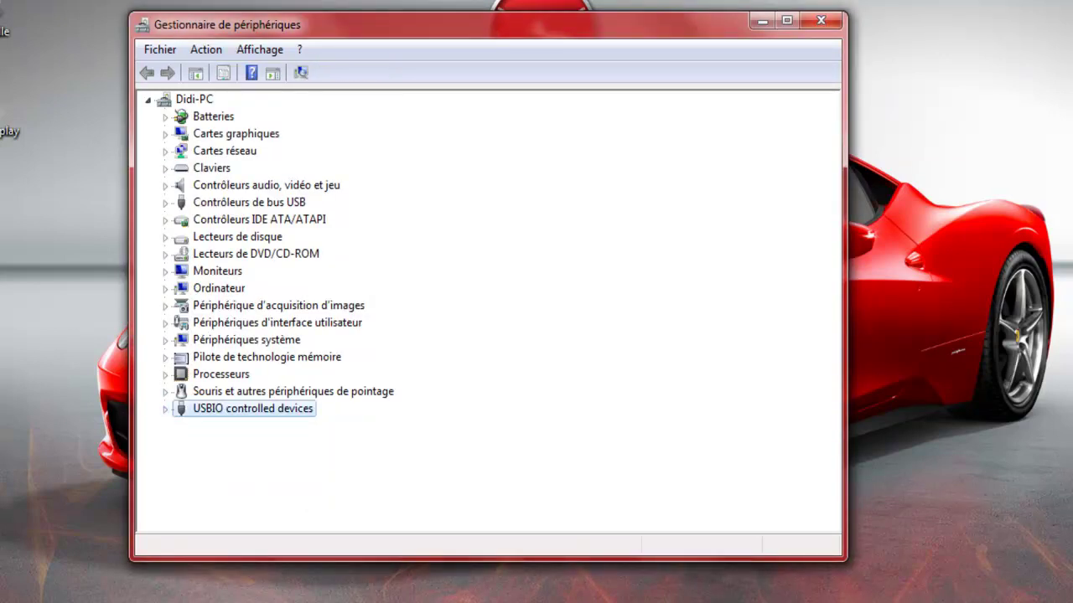
{"action": "key", "text": "Right"}
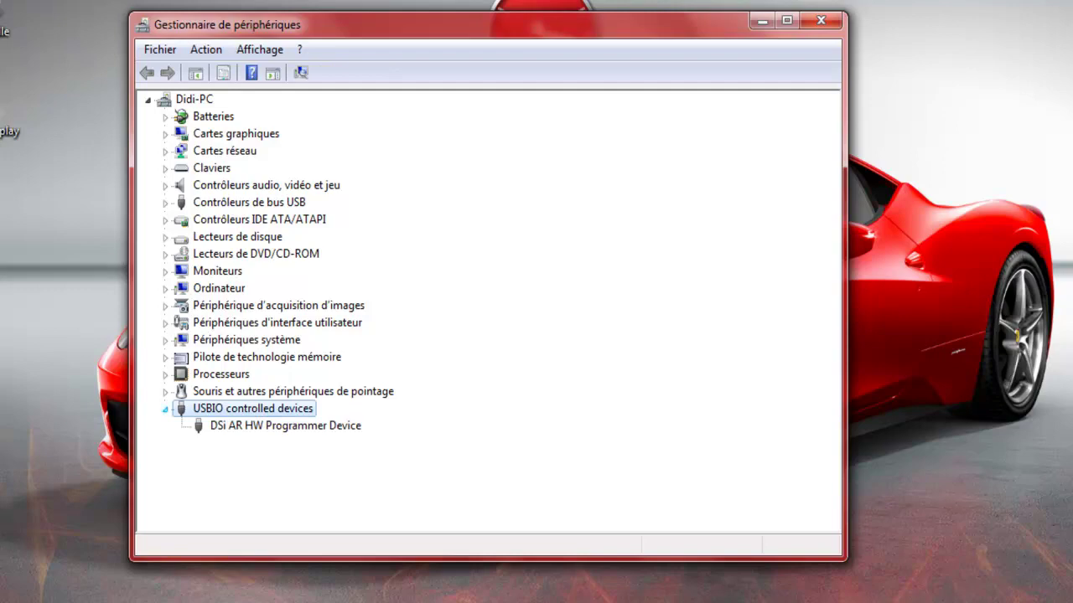
{"action": "key", "text": "Left"}
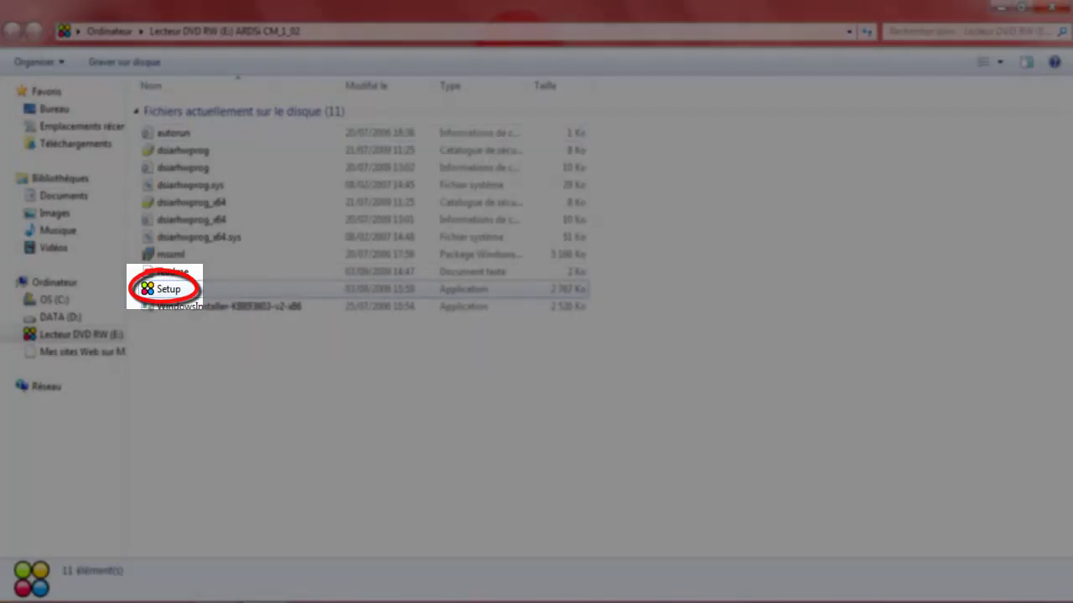
Run Setup from the disc and accept the Code Manager's default destination, Start Menu folder and desktop icon.
{"action": "left_click", "coordinate": [168, 288]}
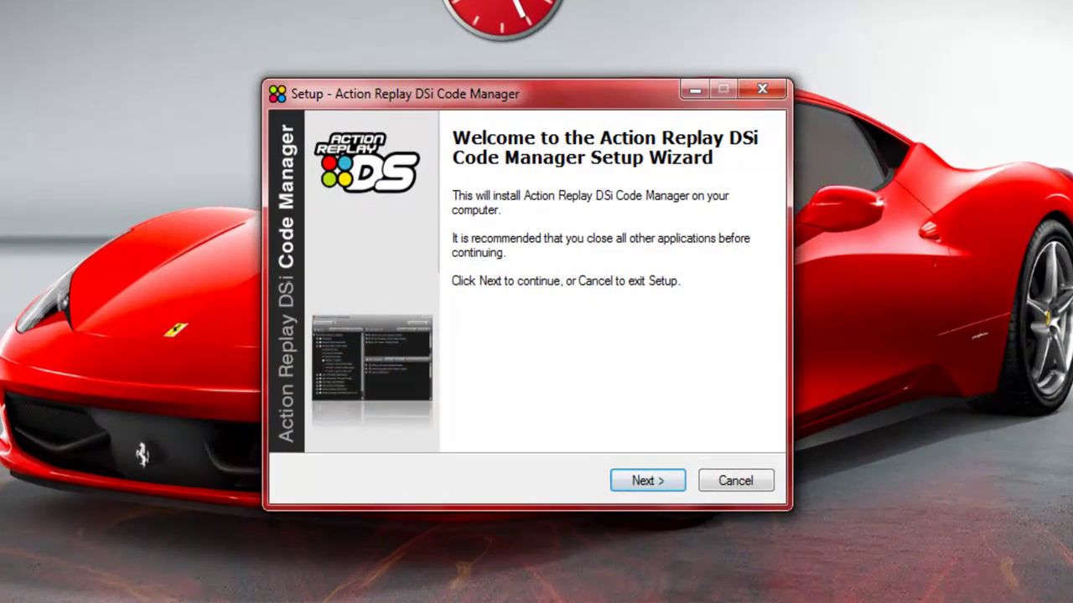
{"action": "key", "text": "Return"}
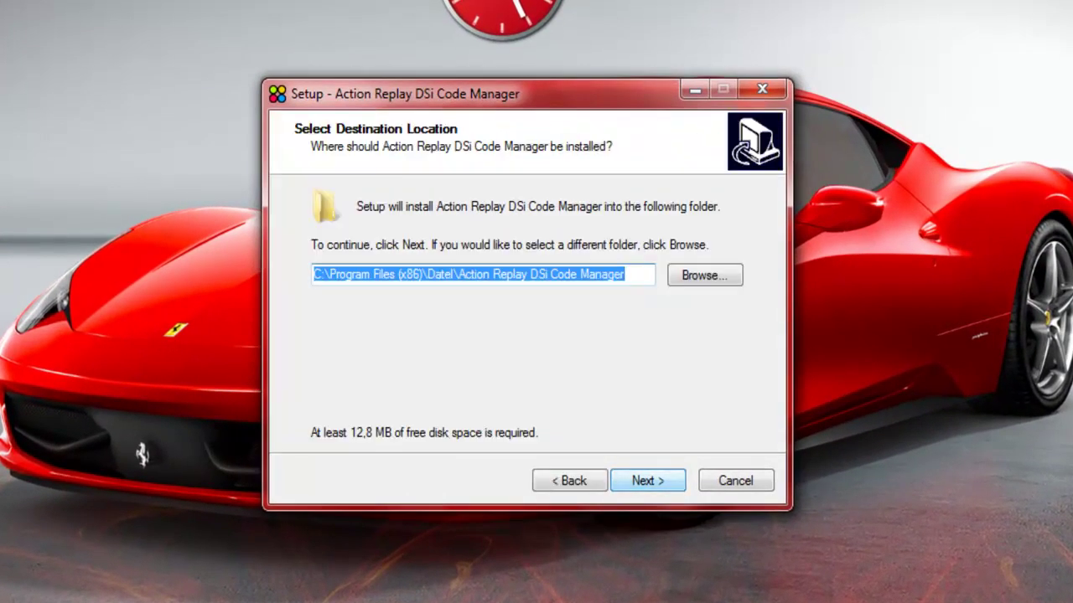
{"action": "key", "text": "Return"}
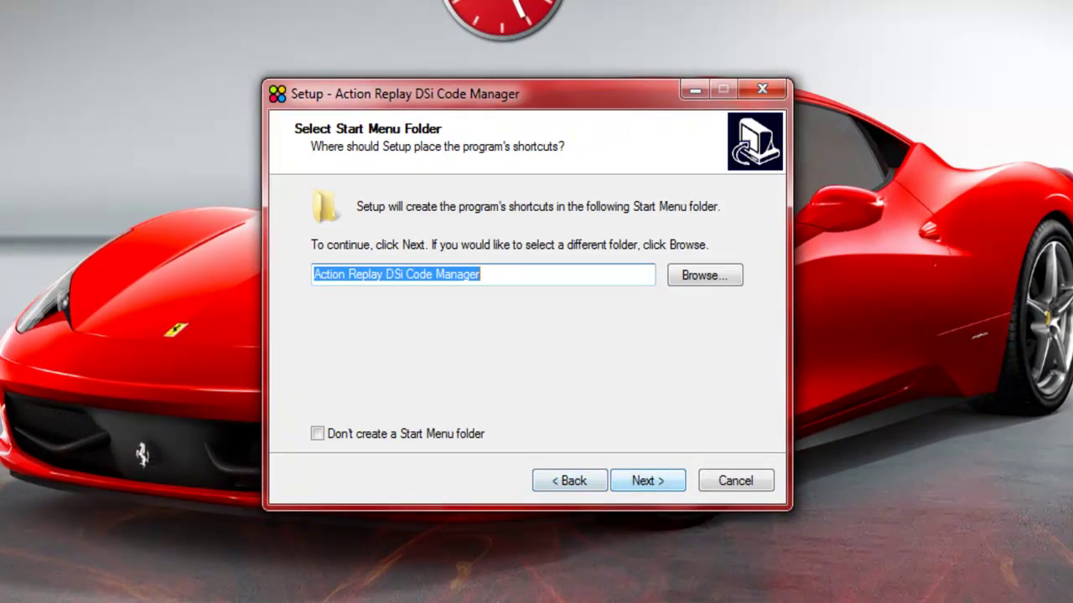
{"action": "key", "text": "Return"}
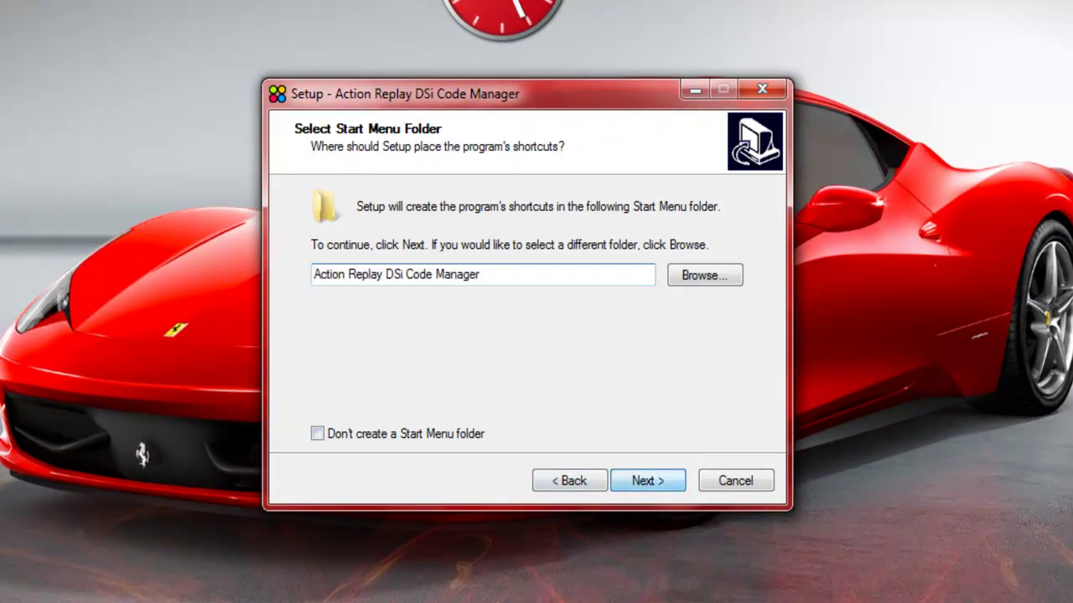
{"action": "key", "text": "Return"}
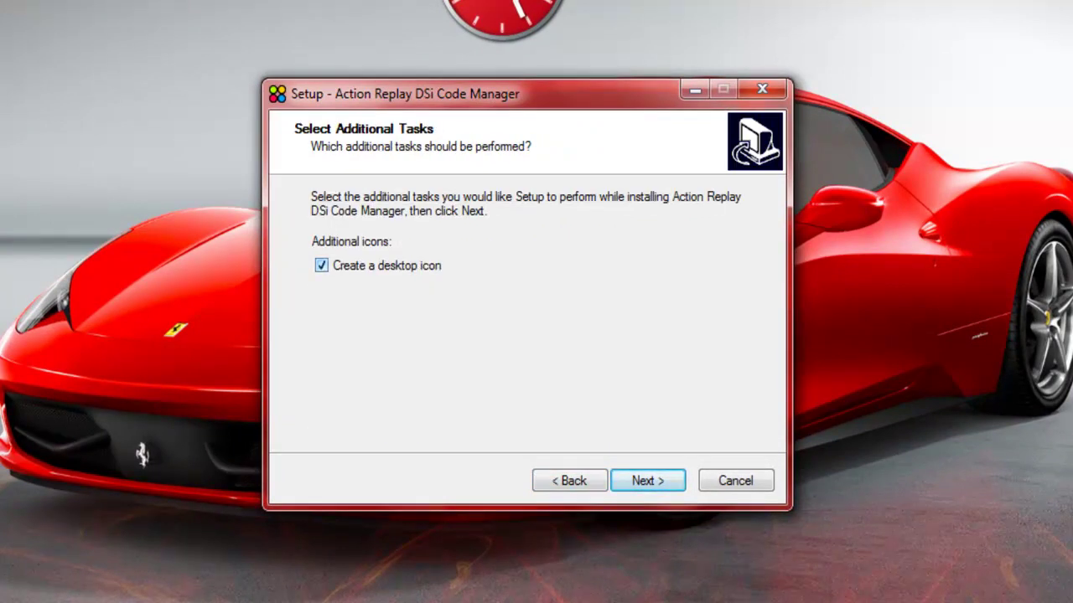
{"action": "key", "text": "Return"}
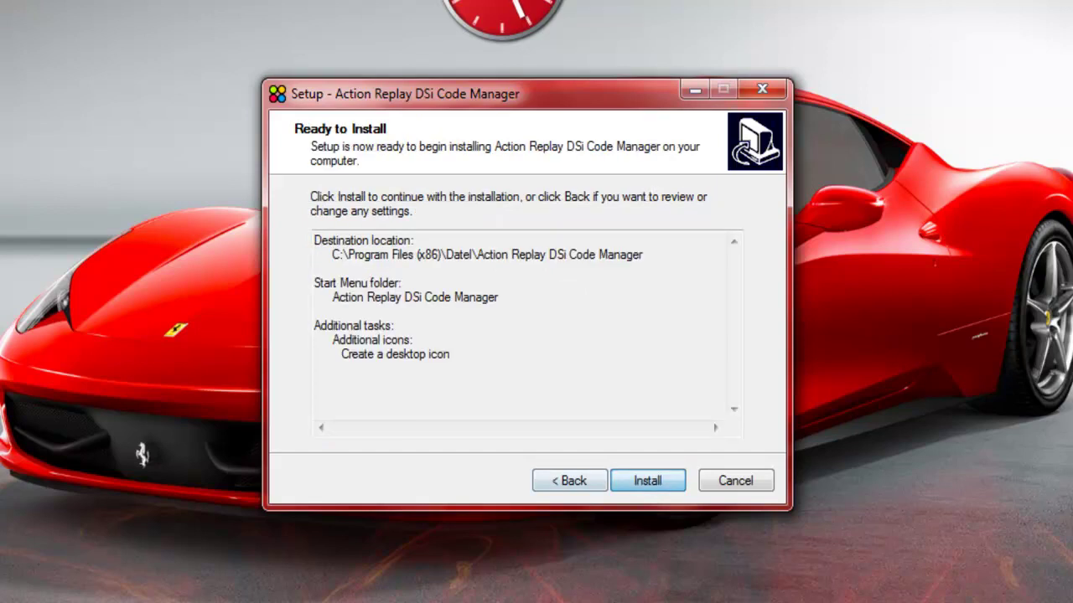
Install Action Replay DSi Code Manager and finish the wizard with View Readme.txt turned off.
{"action": "key", "text": "Return"}
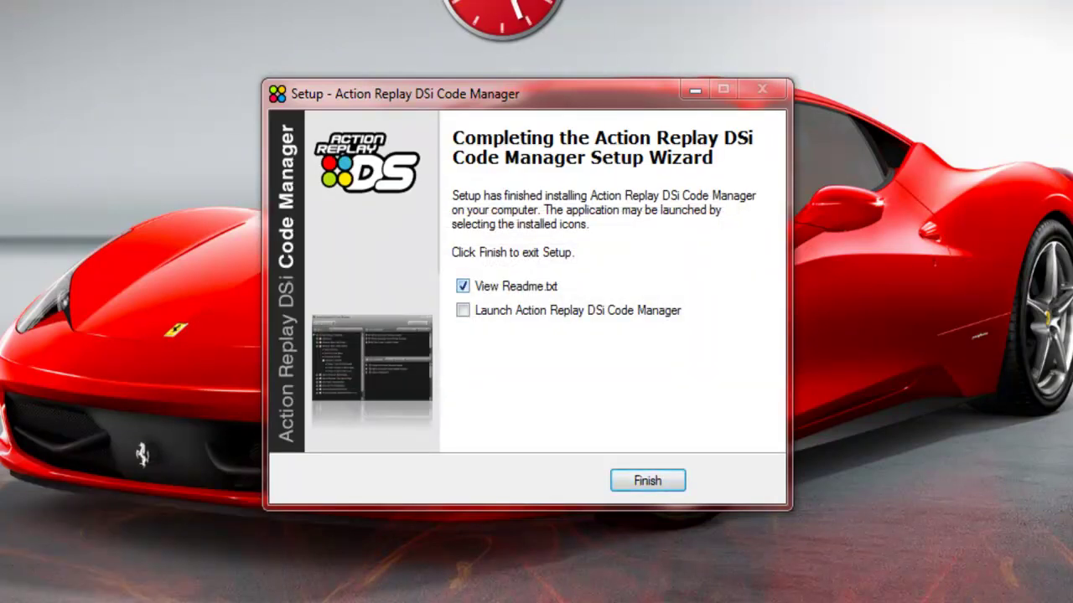
{"action": "left_click", "coordinate": [462, 286]}
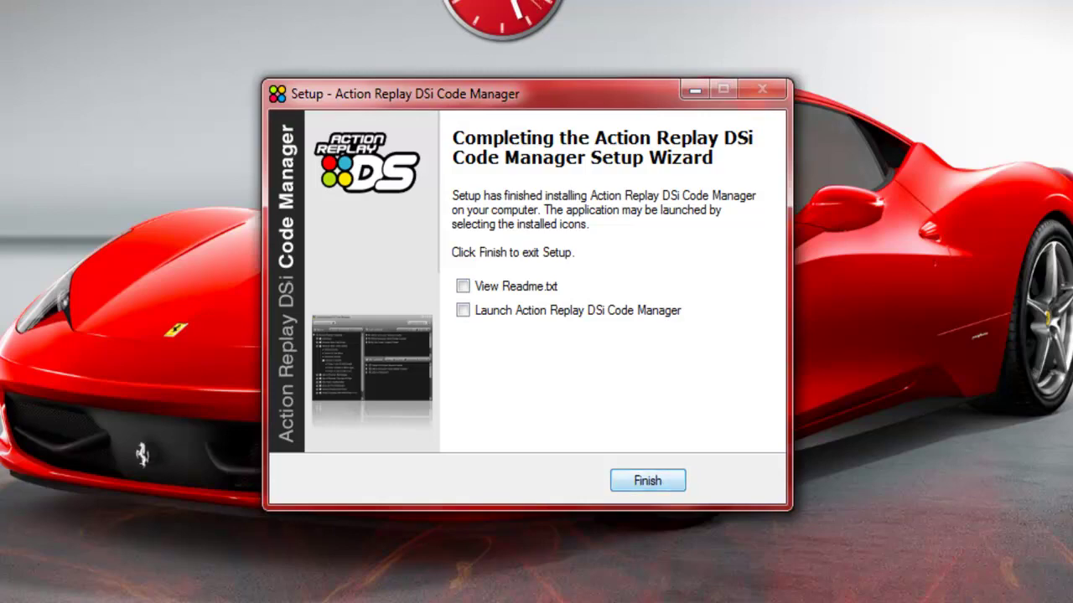
{"action": "left_click", "coordinate": [647, 480]}
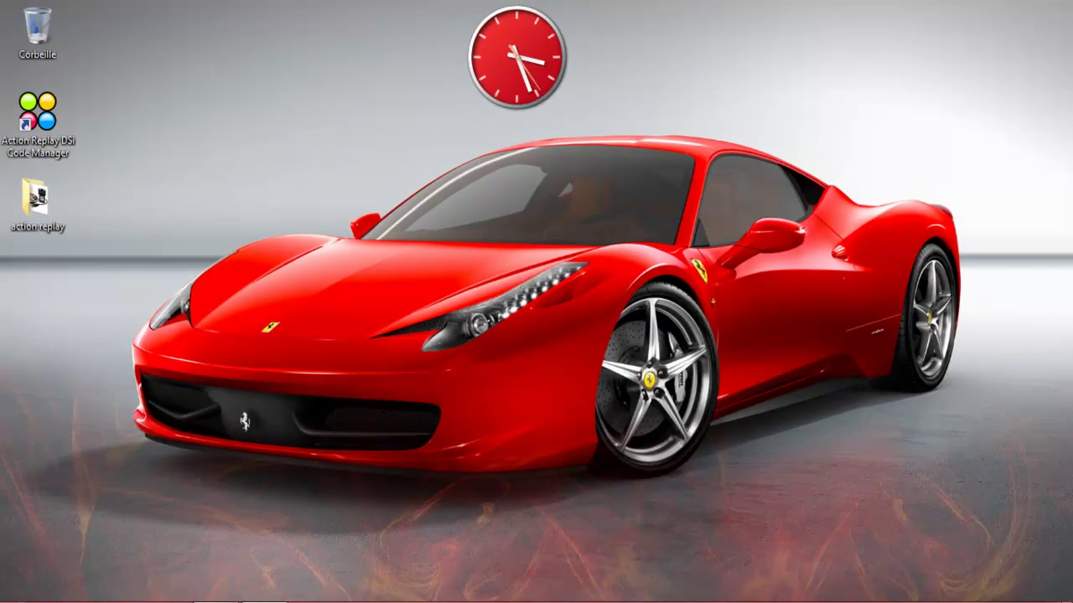
Move the Action Replay DSi Code Manager shortcut below the action replay folder on the desktop and open the program.
{"action": "left_click_drag", "start_coordinate": [38, 121], "coordinate": [65, 324]}
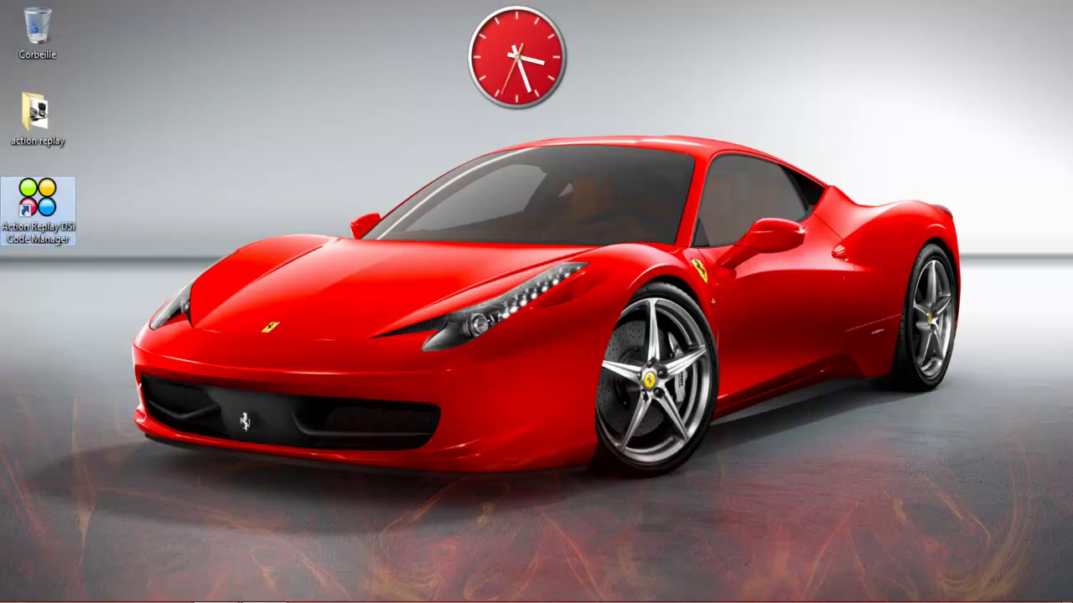
{"action": "double_click", "coordinate": [37, 210]}
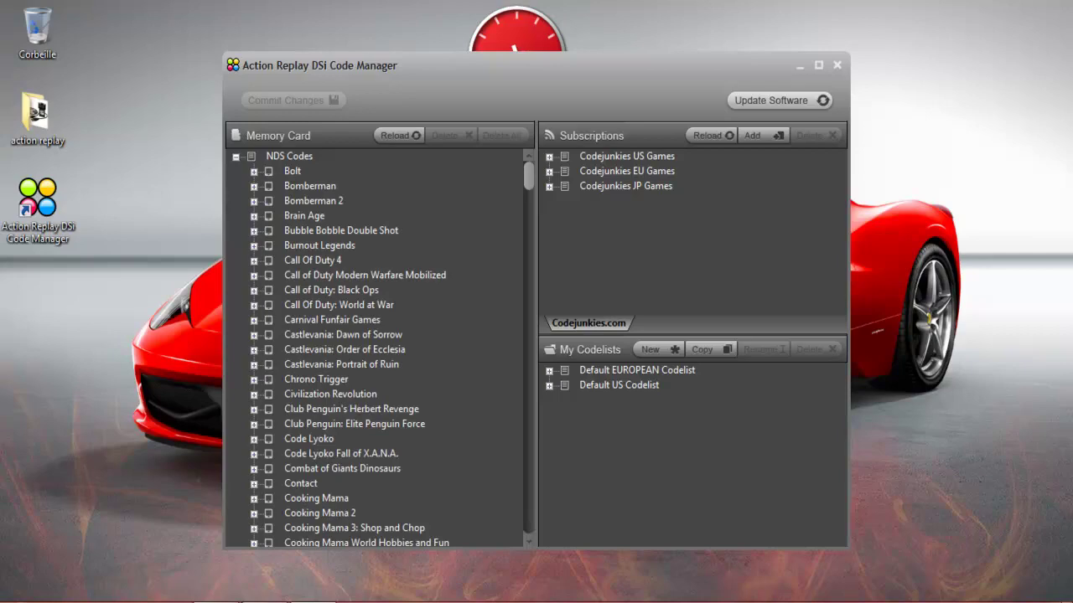
Look through the NDS Codes game list on the Memory Card down to the Pokemon titles.
{"action": "scroll", "coordinate": [377, 350], "scroll_direction": "down", "scroll_amount": 20}
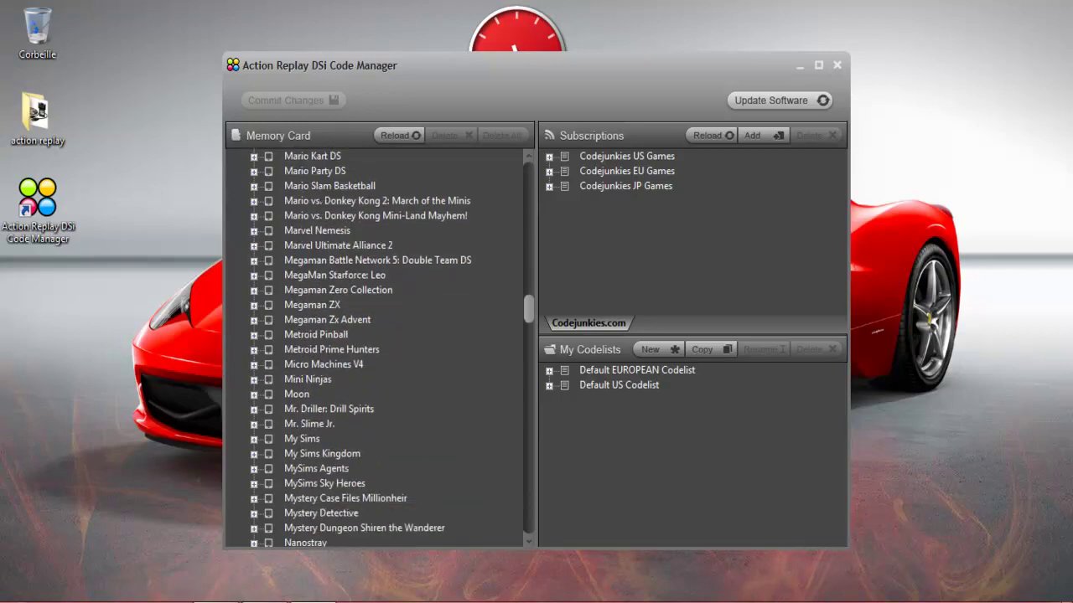
{"action": "scroll", "coordinate": [377, 349], "scroll_direction": "up", "scroll_amount": 1}
{"action": "scroll", "coordinate": [377, 350], "scroll_direction": "down", "scroll_amount": 4}
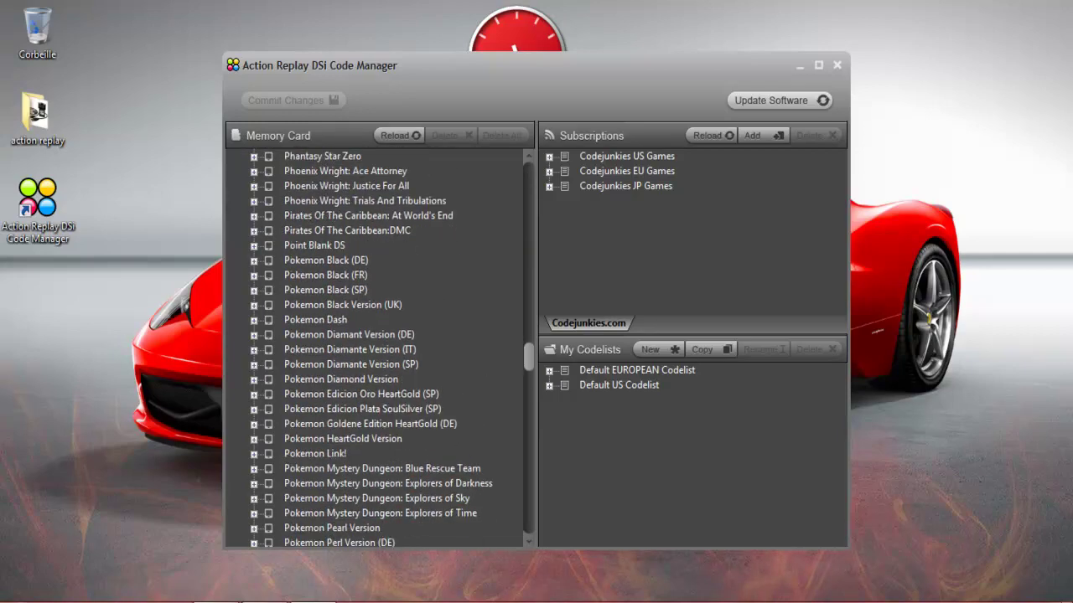
{"action": "scroll", "coordinate": [377, 350], "scroll_direction": "down", "scroll_amount": 2}
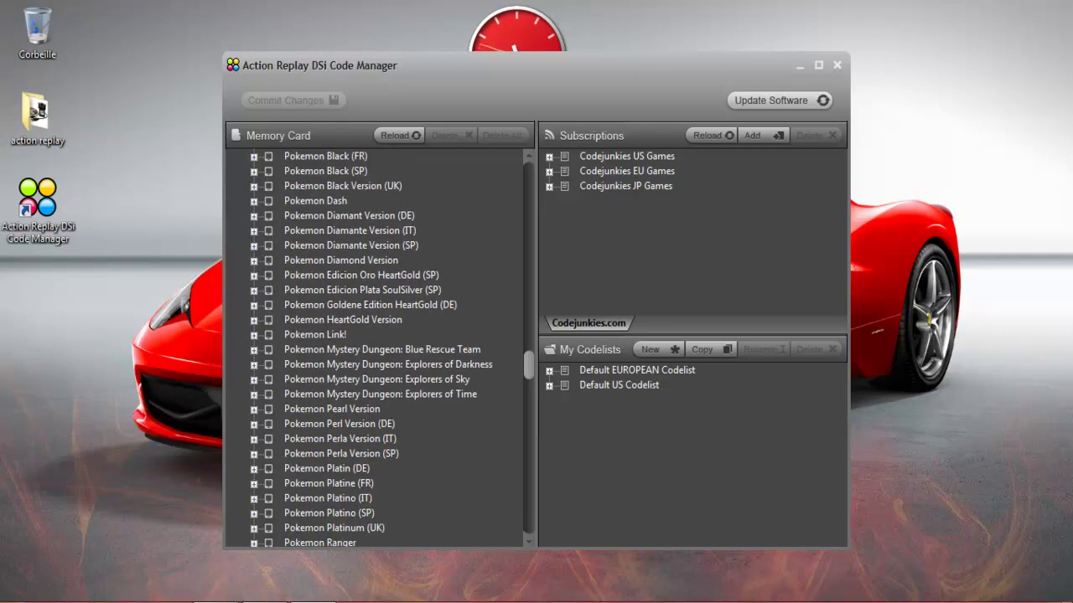
{"action": "scroll", "coordinate": [377, 349], "scroll_direction": "up", "scroll_amount": 1}
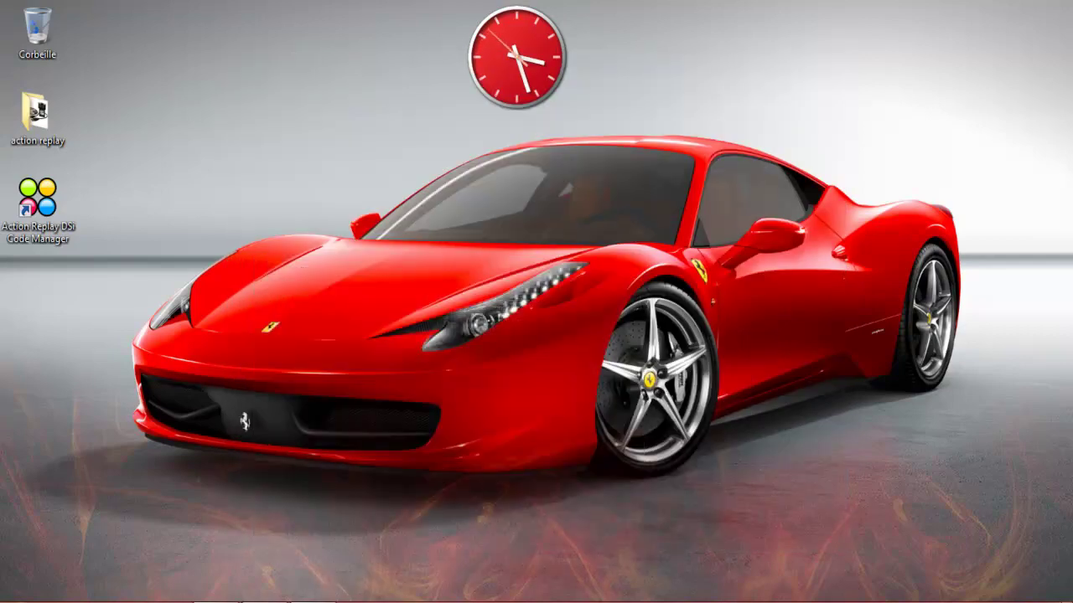
{"action": "right_click", "coordinate": [217, 600]}
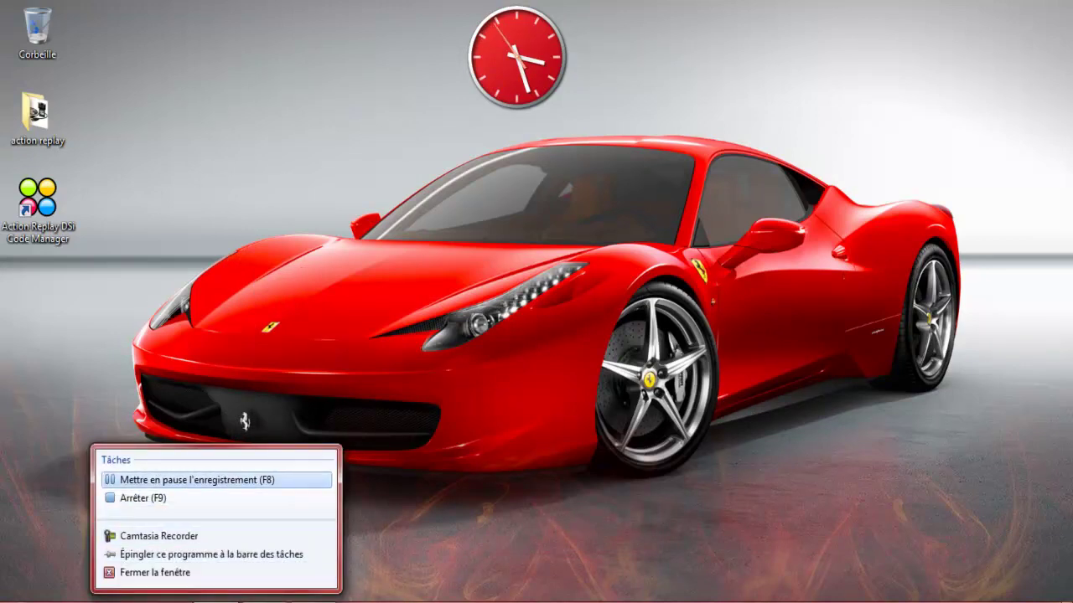
{"action": "left_click", "coordinate": [218, 479]}
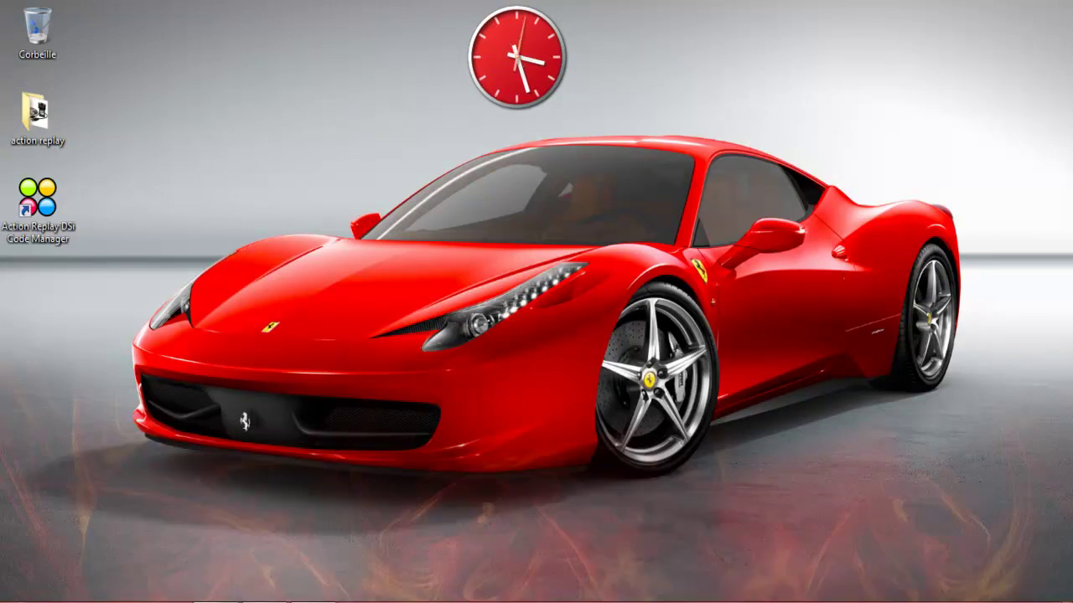
Restore the Code Manager window, review the Pokemon titles on the Memory Card and briefly expand Pokemon Black (FR).
{"action": "left_click", "coordinate": [314, 601]}
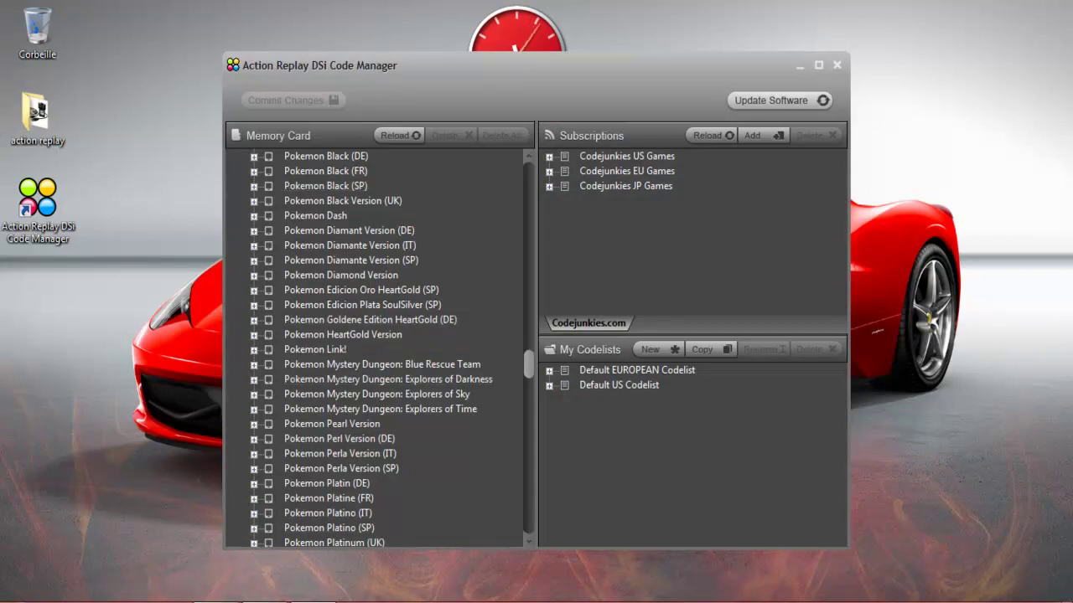
{"action": "scroll", "coordinate": [377, 349], "scroll_direction": "up", "scroll_amount": 8}
{"action": "scroll", "coordinate": [377, 348], "scroll_direction": "down", "scroll_amount": 8}
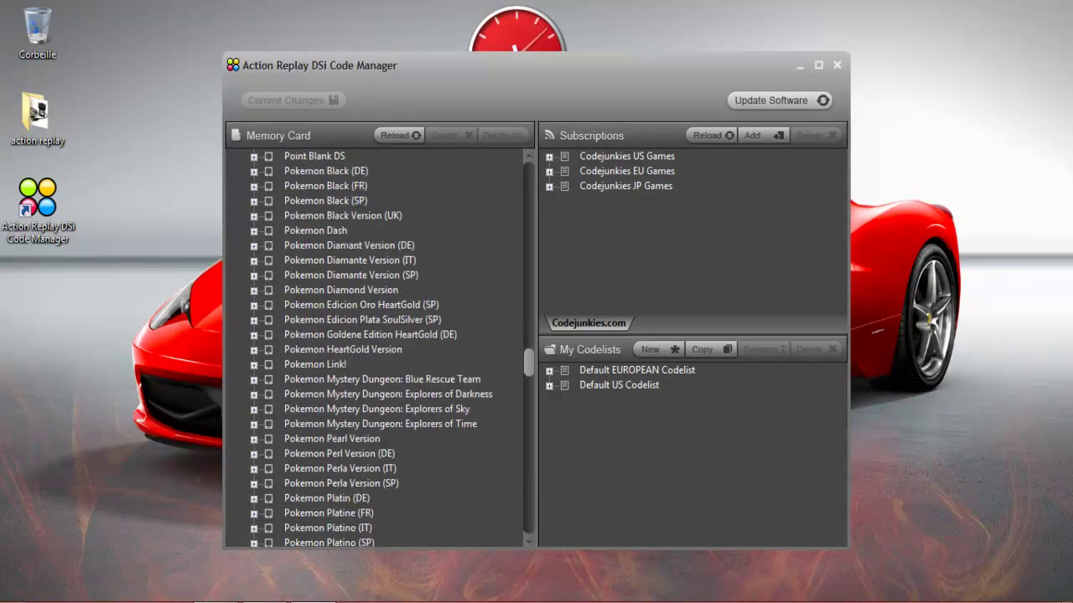
{"action": "scroll", "coordinate": [377, 349], "scroll_direction": "up", "scroll_amount": 1}
{"action": "scroll", "coordinate": [377, 348], "scroll_direction": "down", "scroll_amount": 3}
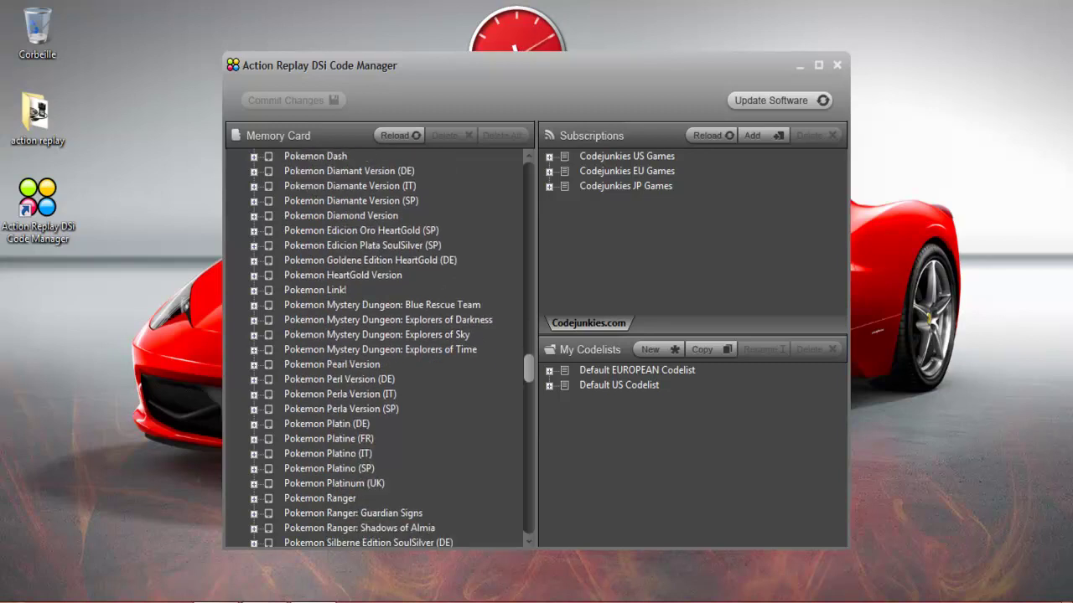
{"action": "scroll", "coordinate": [377, 349], "scroll_direction": "up", "scroll_amount": 1}
{"action": "scroll", "coordinate": [377, 348], "scroll_direction": "up", "scroll_amount": 1}
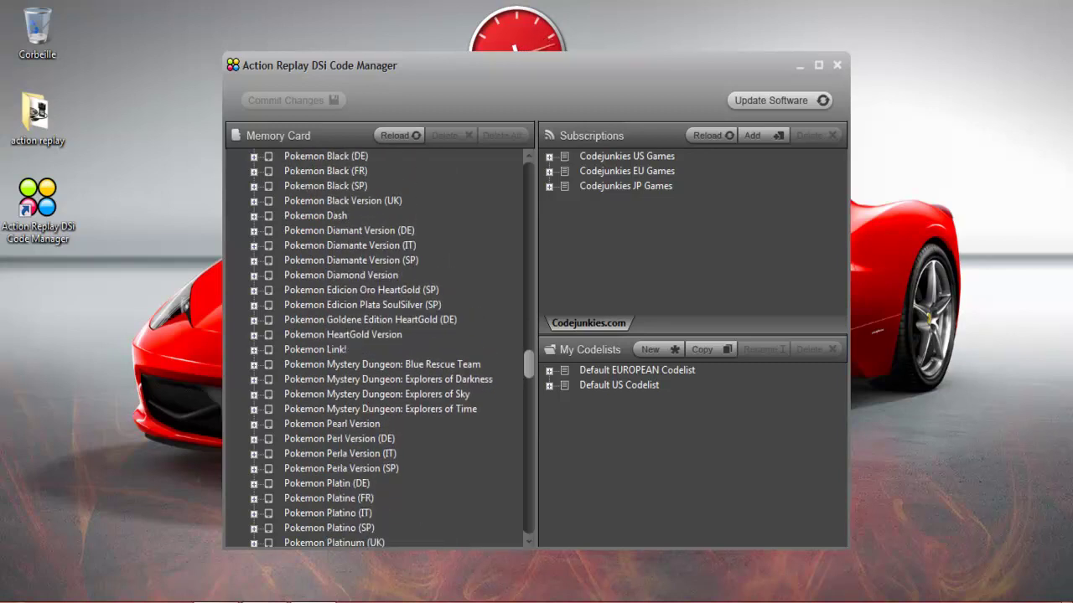
{"action": "left_click", "coordinate": [253, 171]}
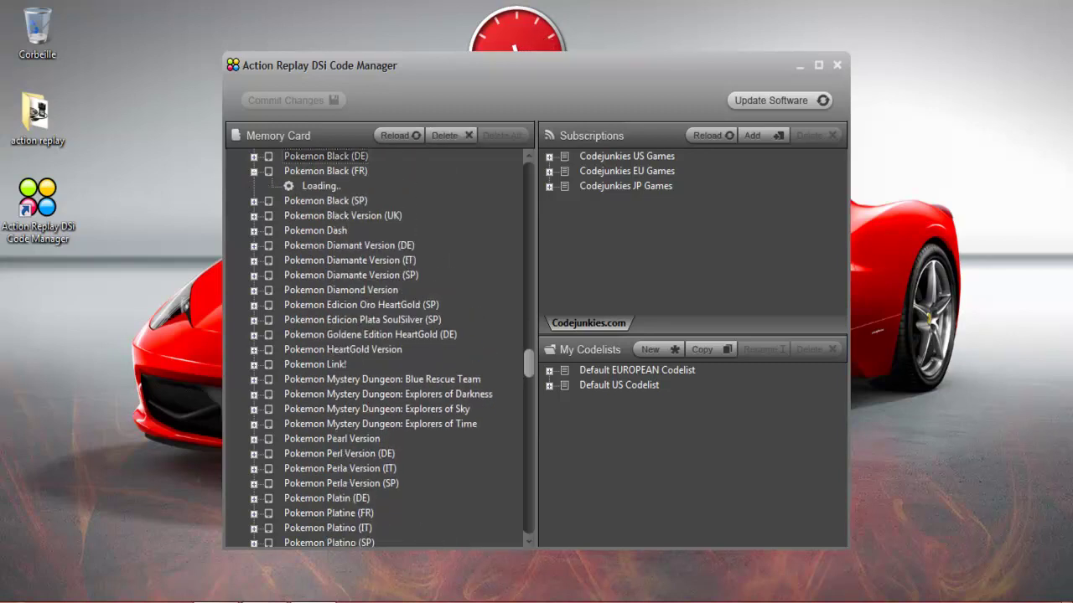
{"action": "left_click", "coordinate": [253, 171]}
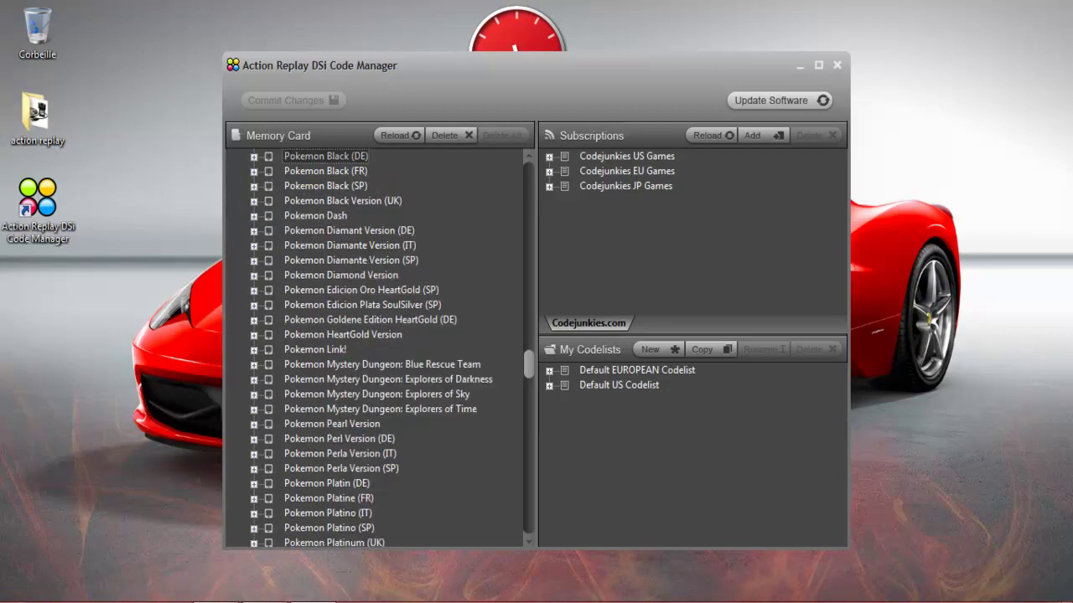
{"action": "scroll", "coordinate": [377, 348], "scroll_direction": "up", "scroll_amount": 2}
{"action": "scroll", "coordinate": [327, 319], "scroll_direction": "up", "scroll_amount": 2}
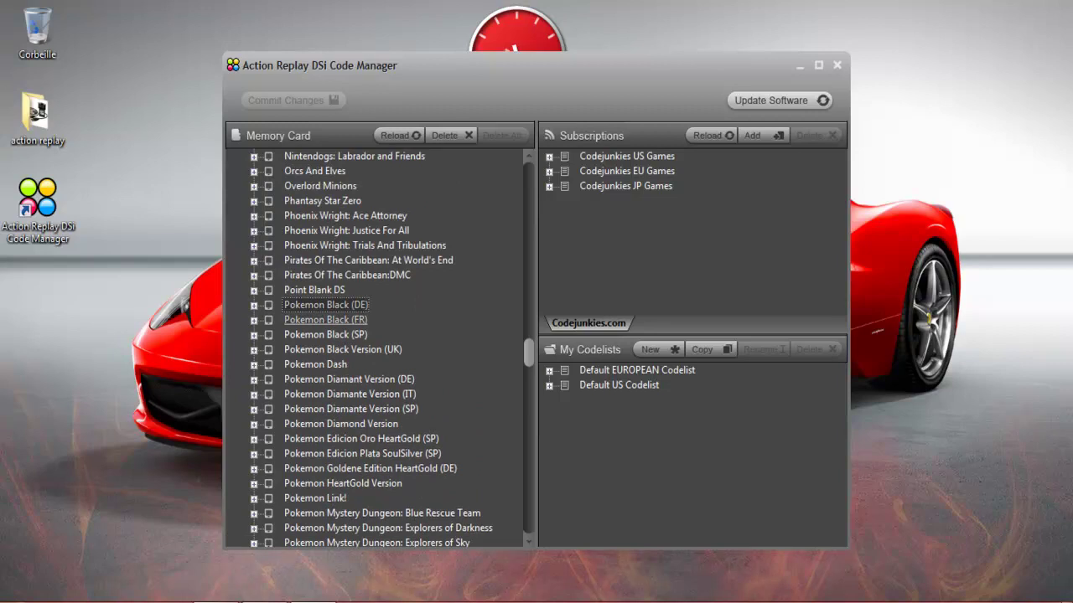
{"action": "right_click", "coordinate": [216, 600]}
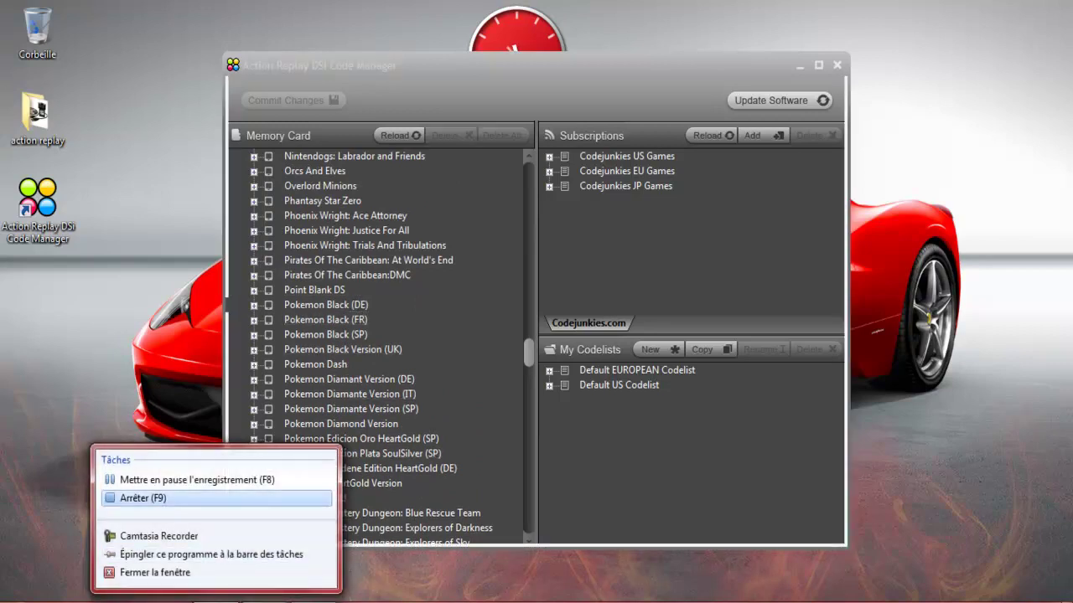
{"action": "left_click", "coordinate": [195, 487]}
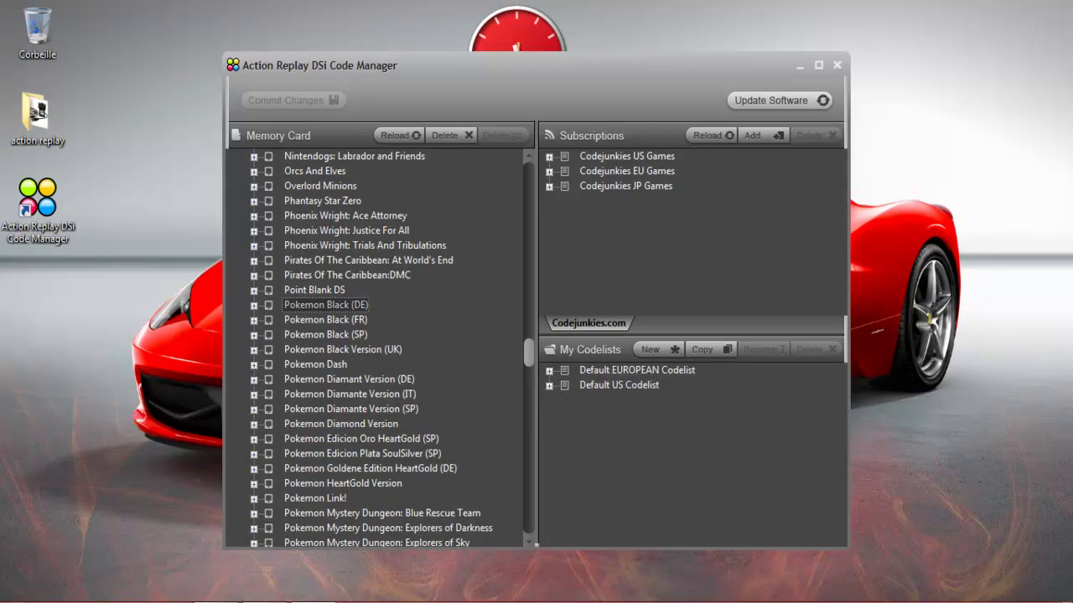
Expand Default EUROPEAN Codelist in My Codelists, maximize the window and find the Pokemon games in that list.
{"action": "double_click", "coordinate": [637, 370]}
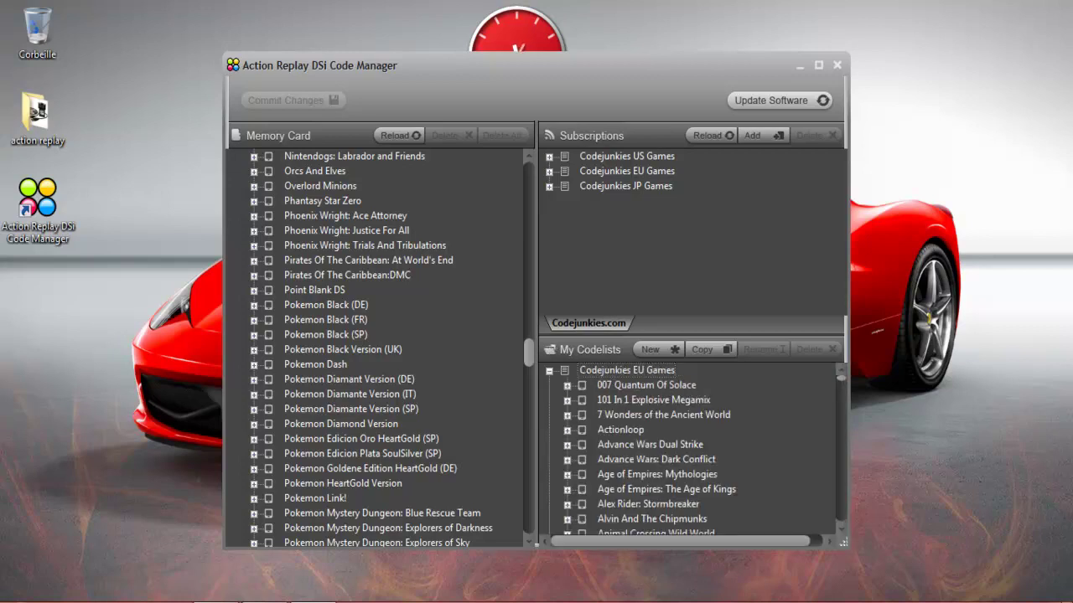
{"action": "key", "text": "super+Up"}
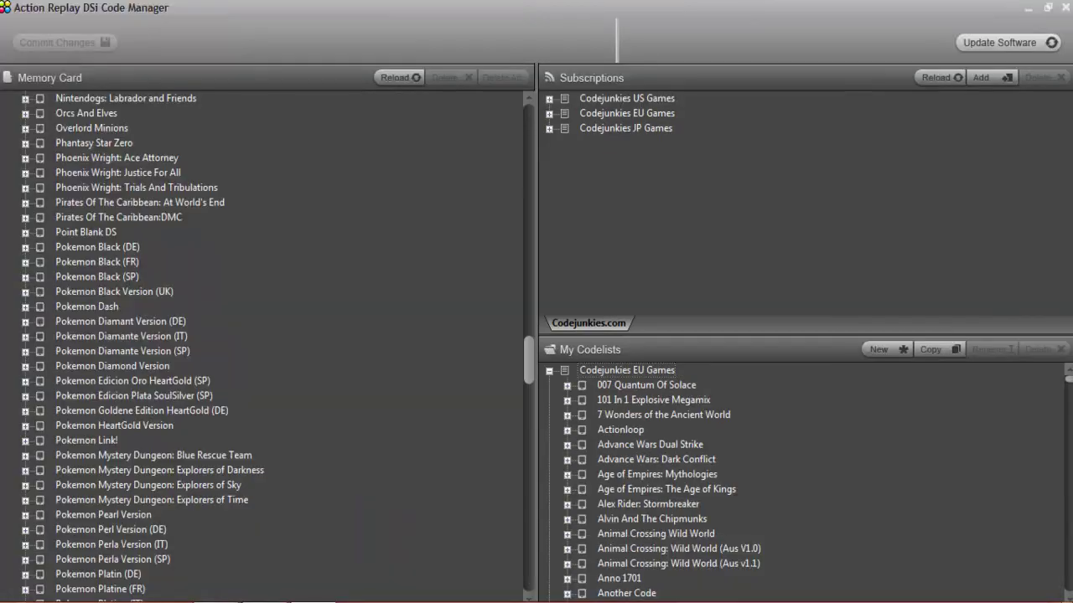
{"action": "scroll", "coordinate": [804, 482], "scroll_direction": "down", "scroll_amount": 20}
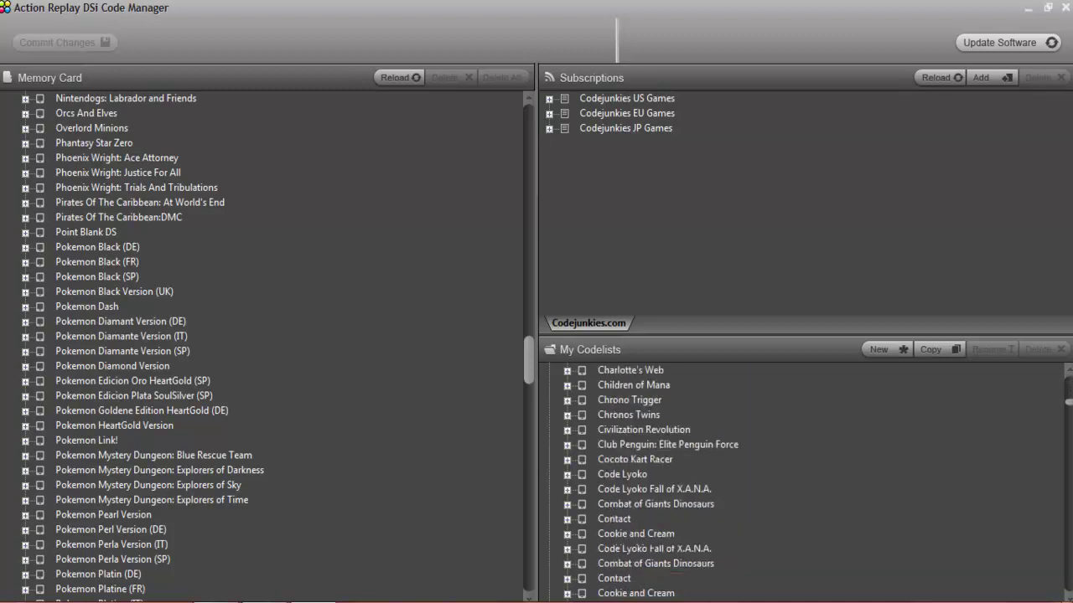
{"action": "scroll", "coordinate": [805, 482], "scroll_direction": "down", "scroll_amount": 20}
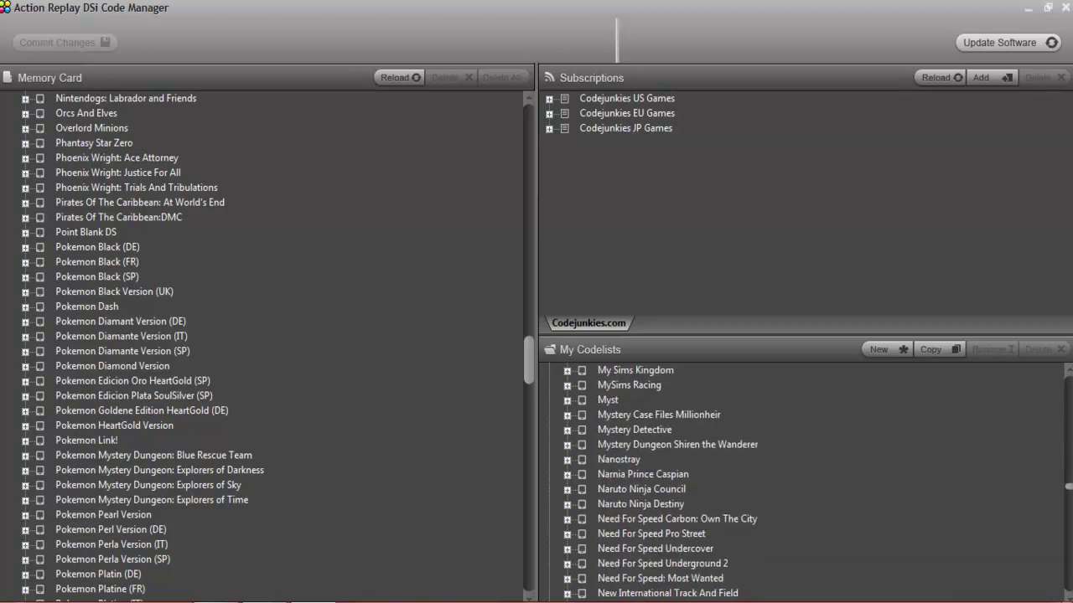
{"action": "scroll", "coordinate": [804, 481], "scroll_direction": "down", "scroll_amount": 20}
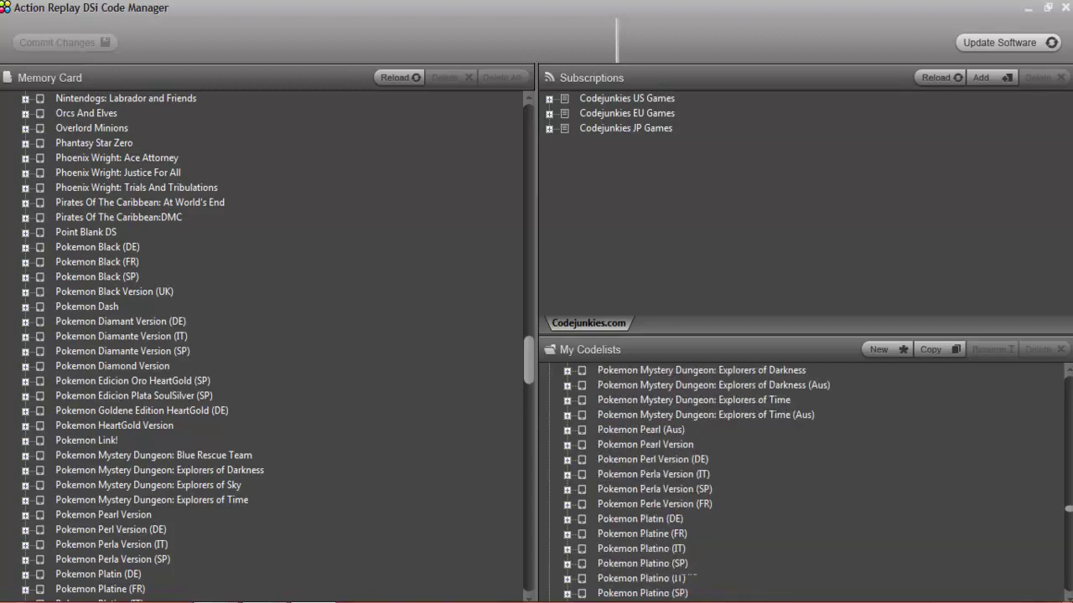
{"action": "scroll", "coordinate": [804, 482], "scroll_direction": "down", "scroll_amount": 2}
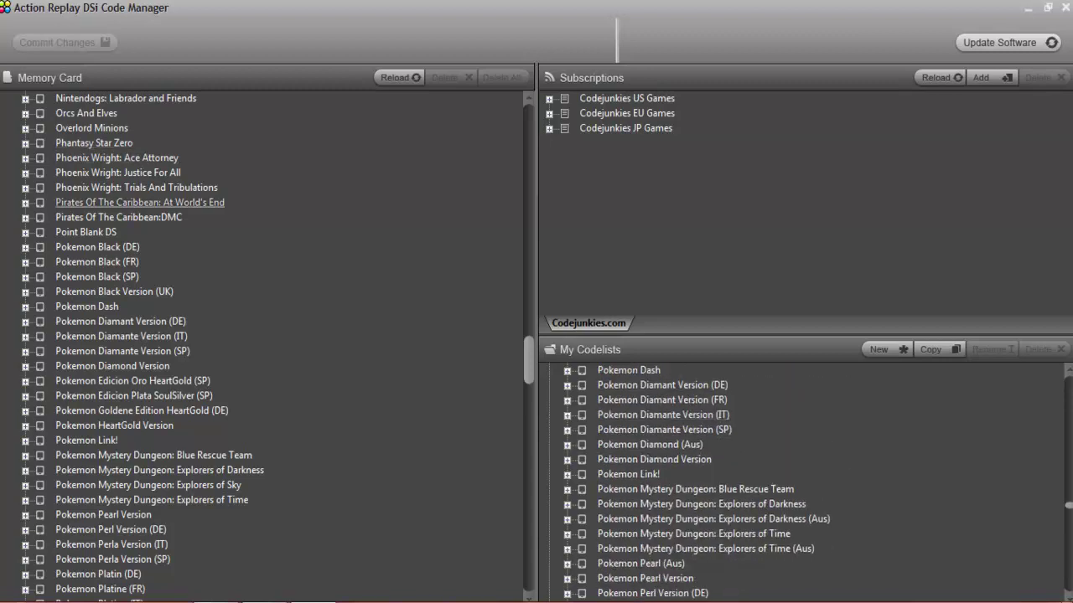
Copy Pokemon Black (FR) from the Memory Card into the EU games codelist and check its cheat folders.
{"action": "left_click_drag", "start_coordinate": [60, 261], "coordinate": [952, 490]}
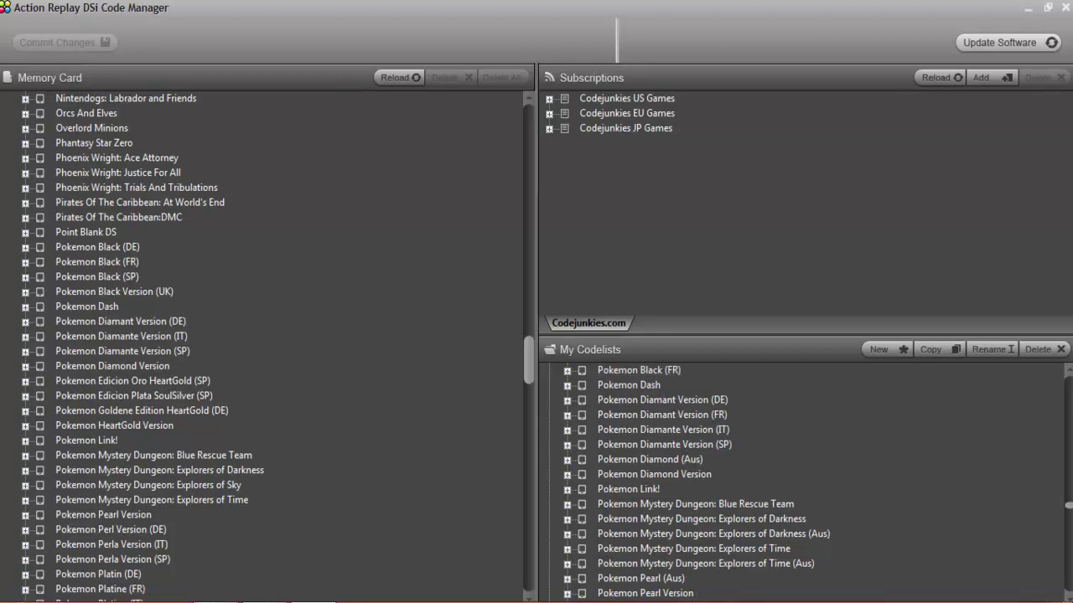
{"action": "left_click", "coordinate": [567, 370]}
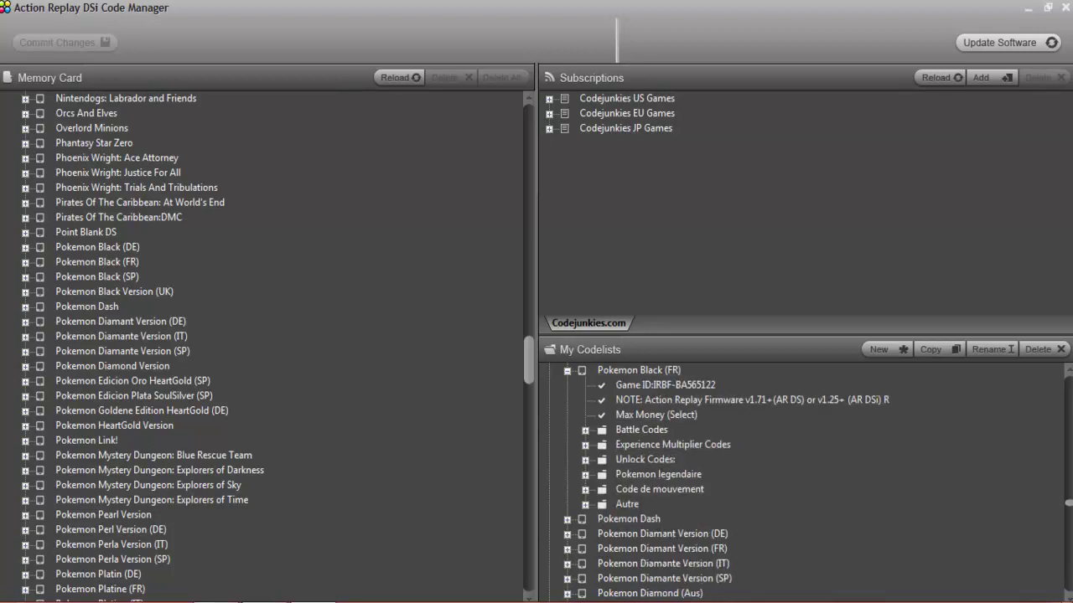
{"action": "left_click", "coordinate": [567, 370]}
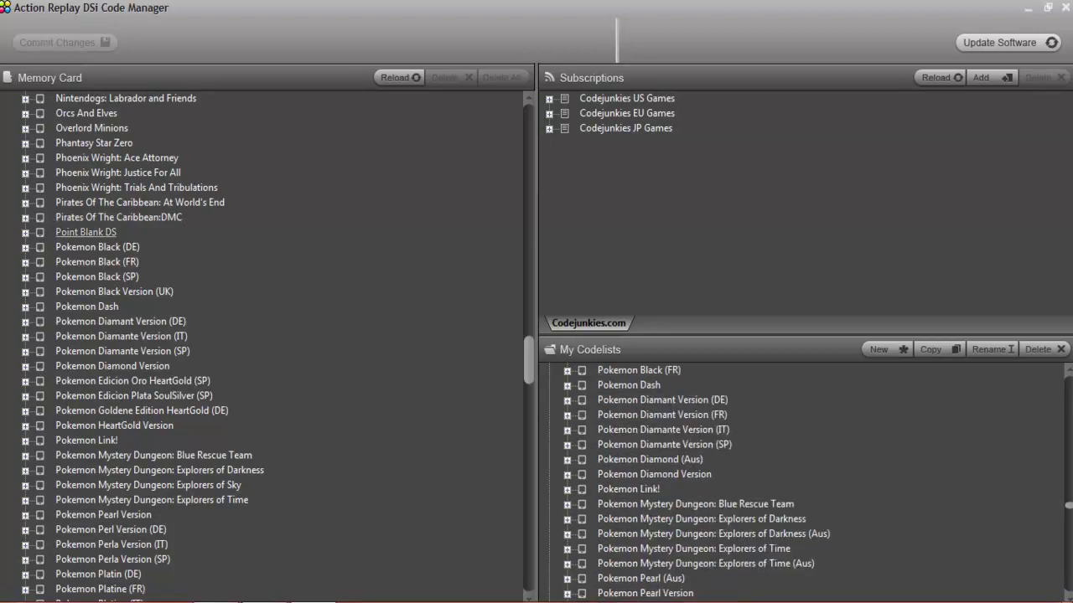
{"action": "right_click", "coordinate": [110, 261]}
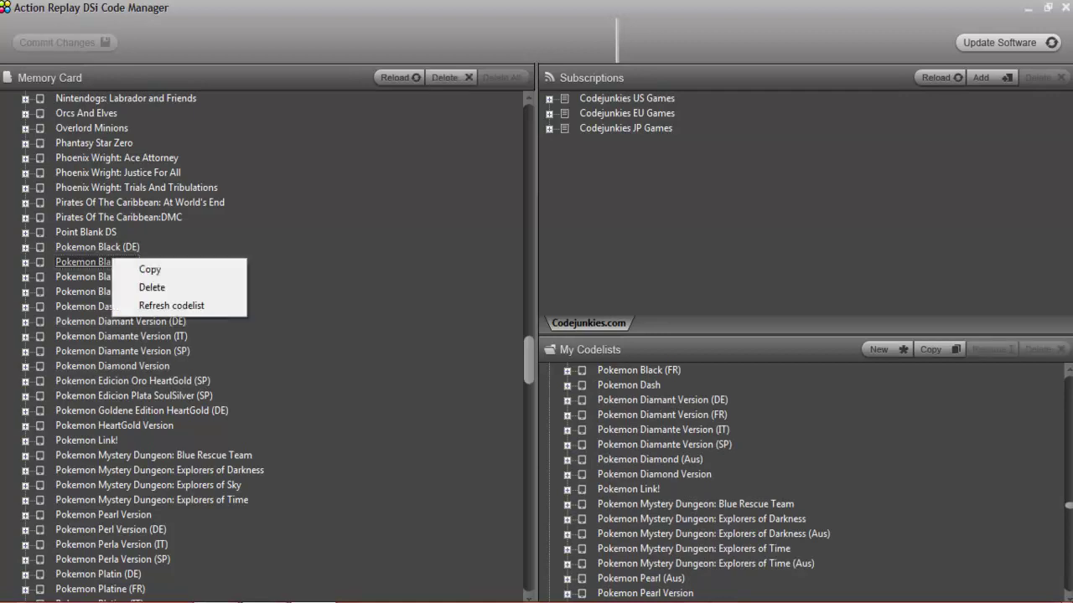
{"action": "left_click", "coordinate": [151, 269]}
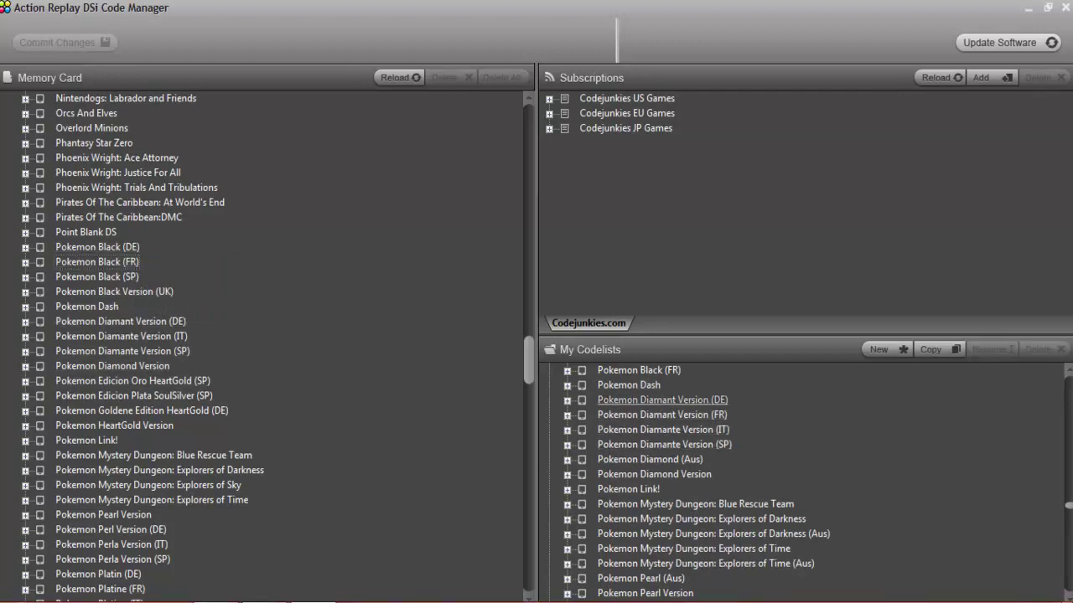
{"action": "right_click", "coordinate": [633, 370]}
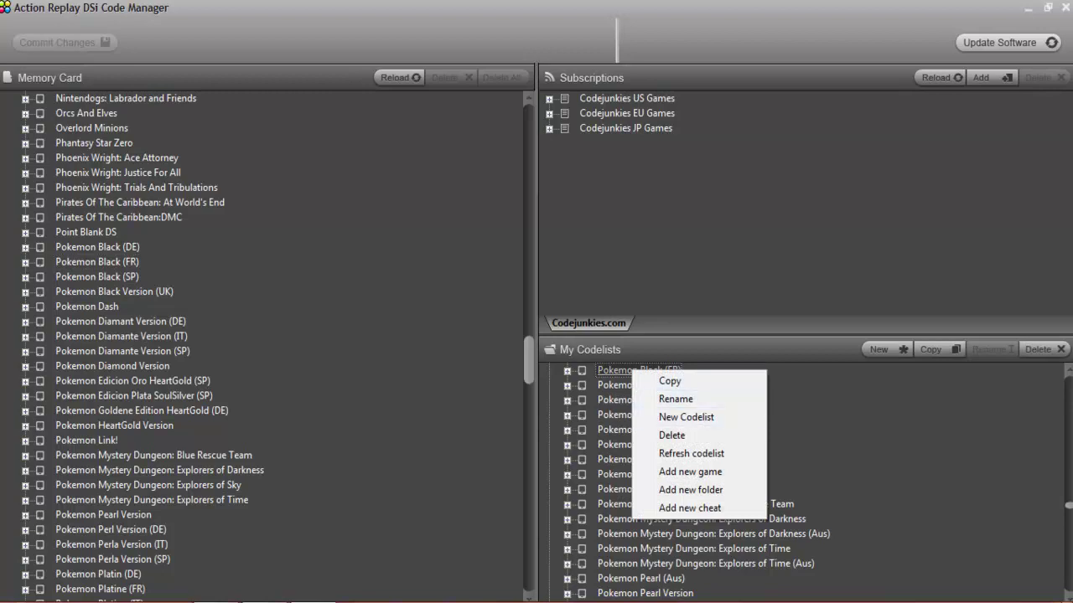
{"action": "key", "text": "Escape"}
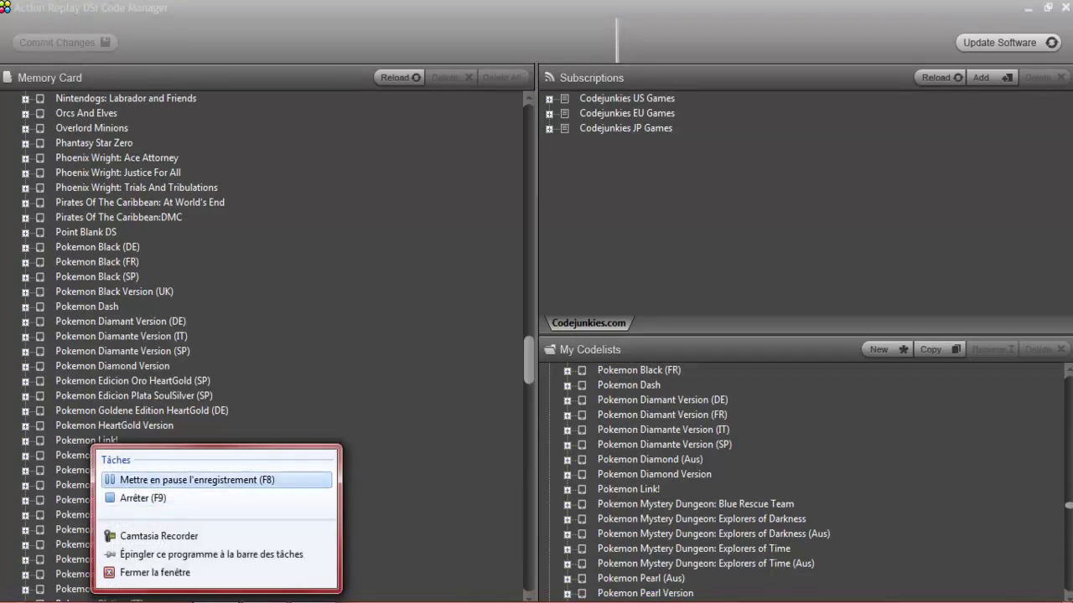
{"action": "left_click", "coordinate": [197, 484]}
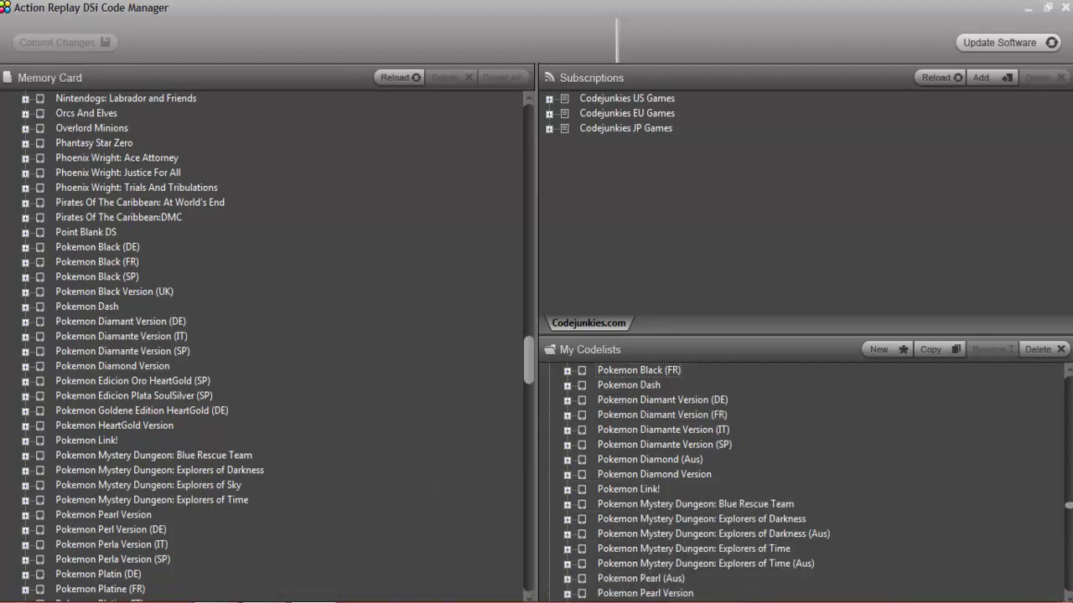
Expand Pokemon Black (FR) in My Codelists and add a new folder to it.
{"action": "key", "text": "Right"}
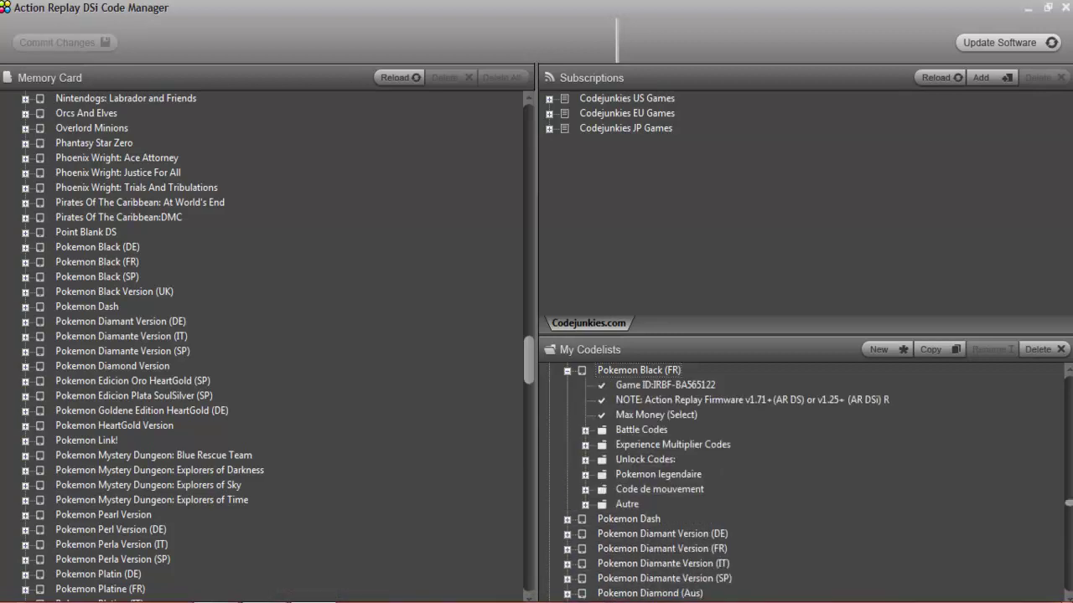
{"action": "right_click", "coordinate": [613, 503]}
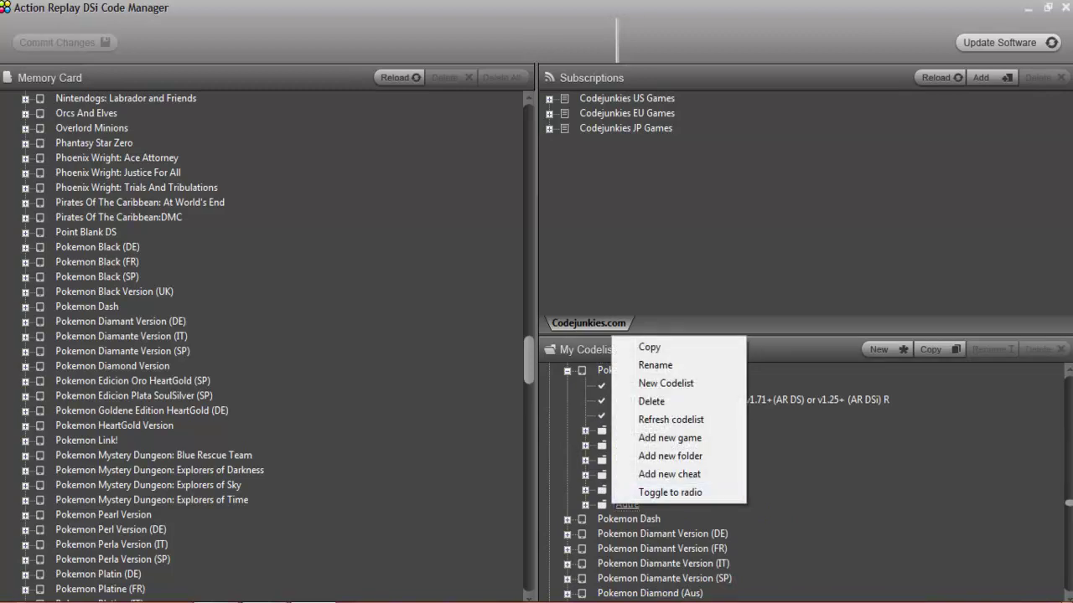
{"action": "right_click", "coordinate": [598, 367]}
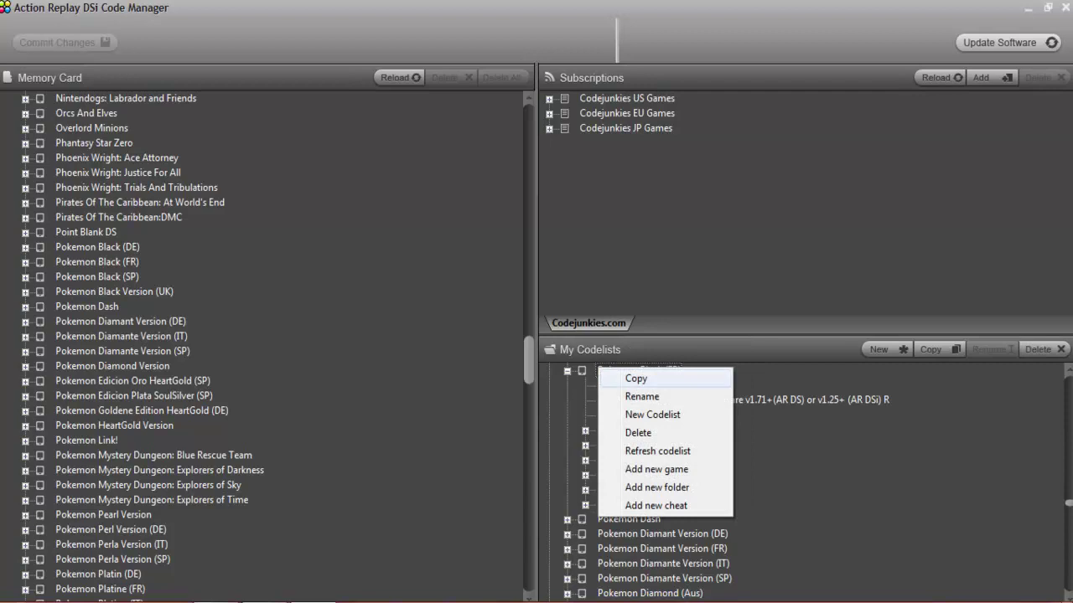
{"action": "right_click", "coordinate": [574, 373]}
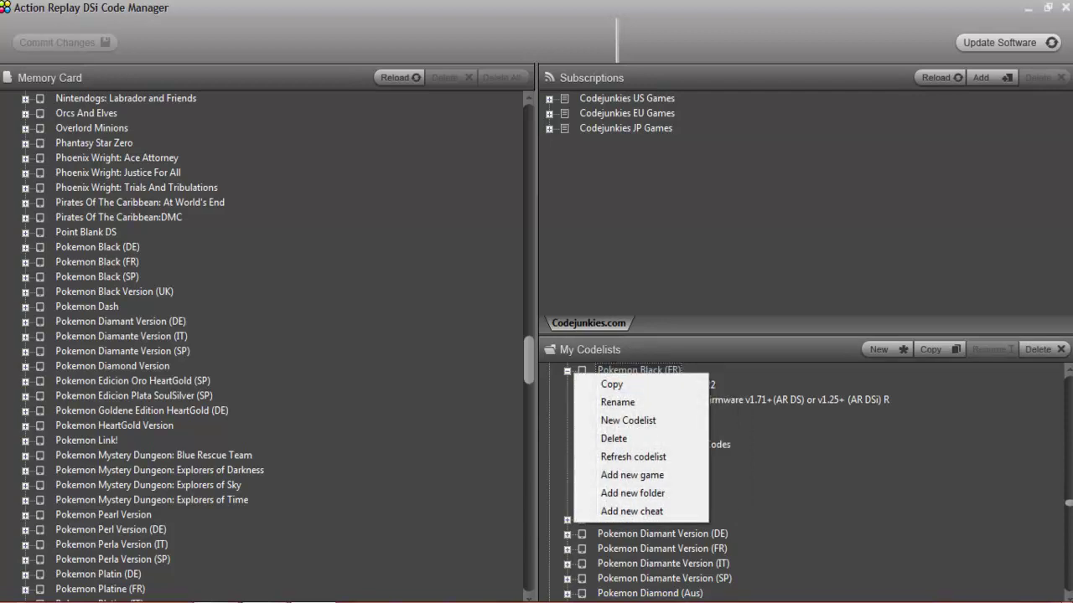
{"action": "key", "text": "Escape"}
{"action": "right_click", "coordinate": [632, 373]}
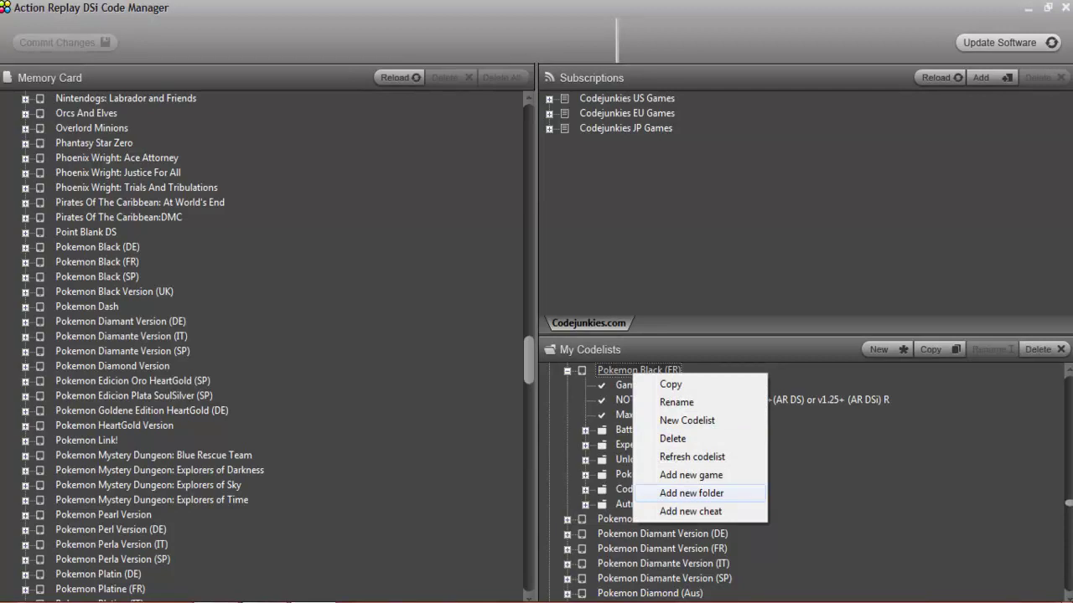
{"action": "left_click", "coordinate": [691, 493]}
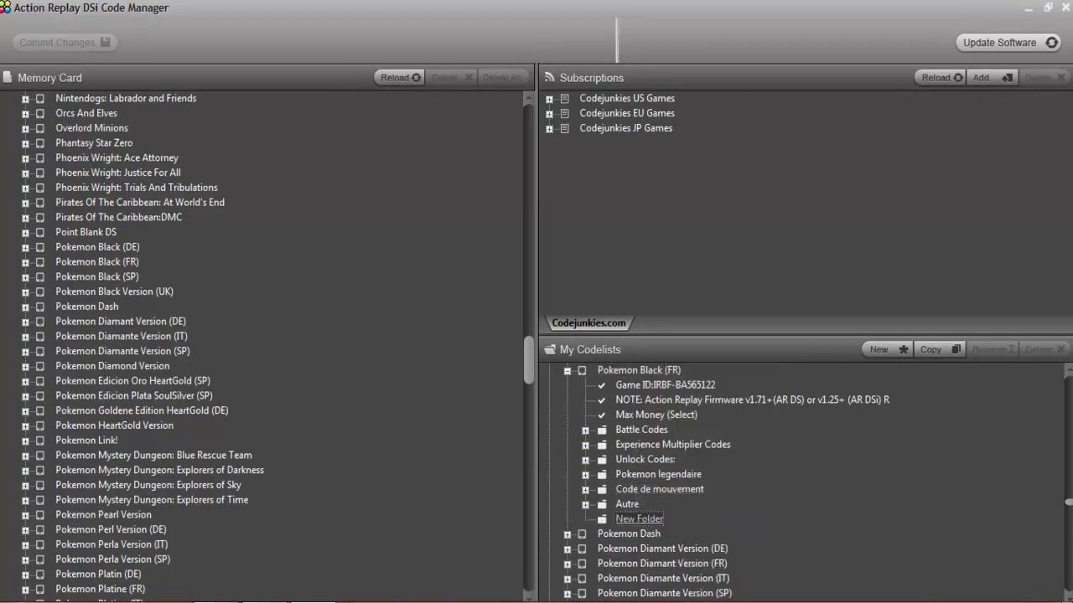
Rename the new folder under Pokemon Black (FR) as tuto.
{"action": "right_click", "coordinate": [641, 370]}
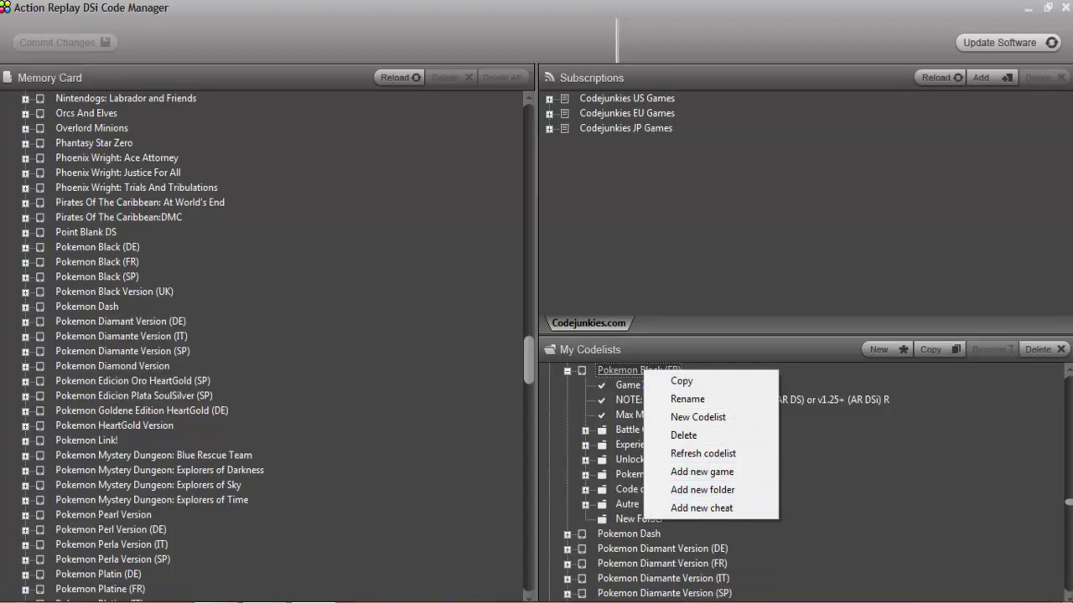
{"action": "key", "text": "Escape"}
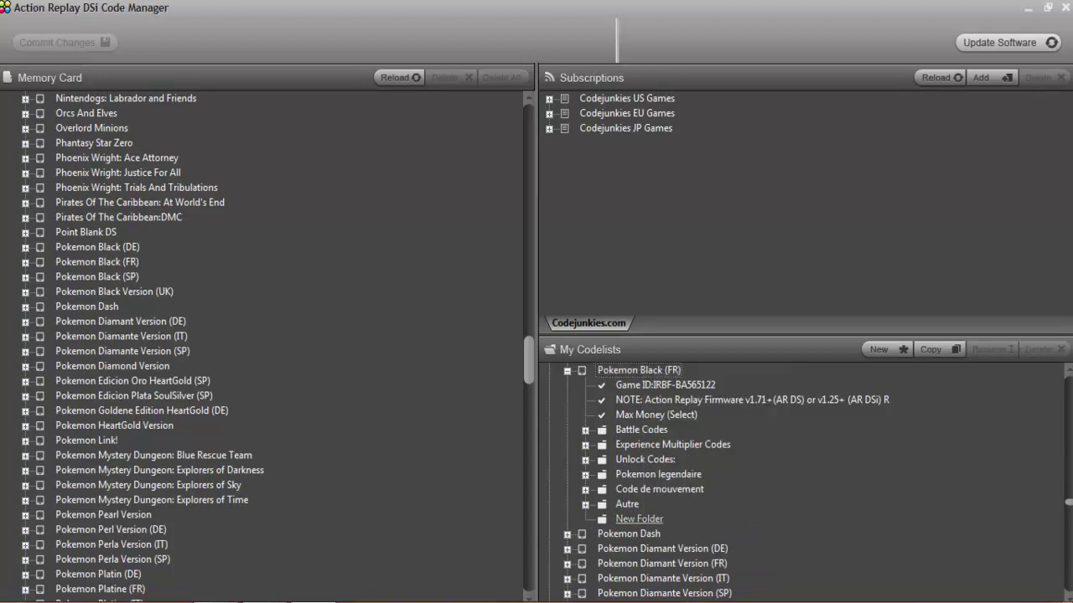
{"action": "right_click", "coordinate": [620, 514]}
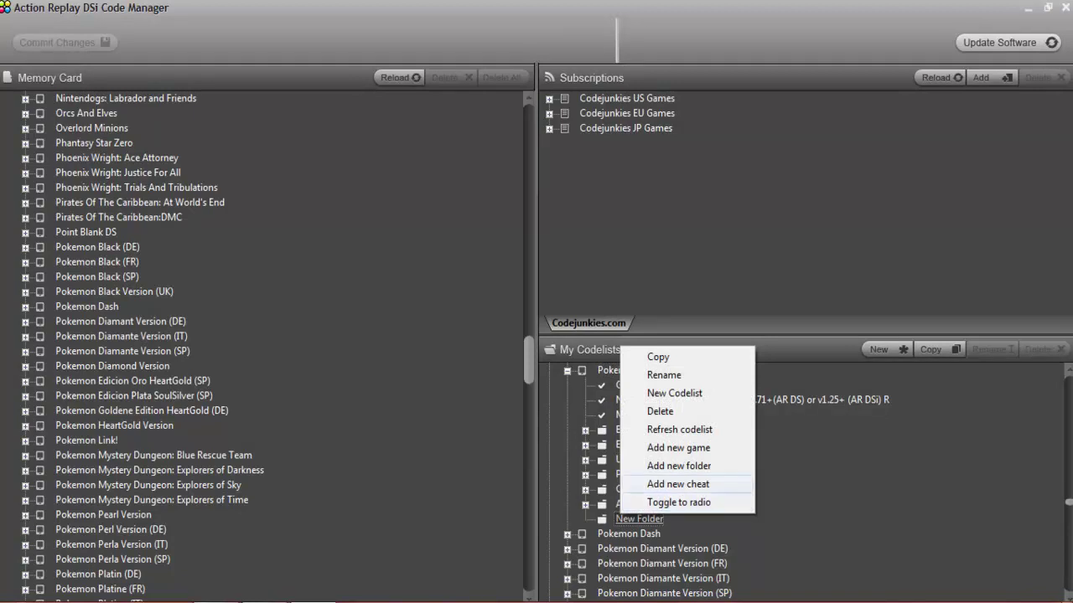
{"action": "left_click", "coordinate": [664, 374]}
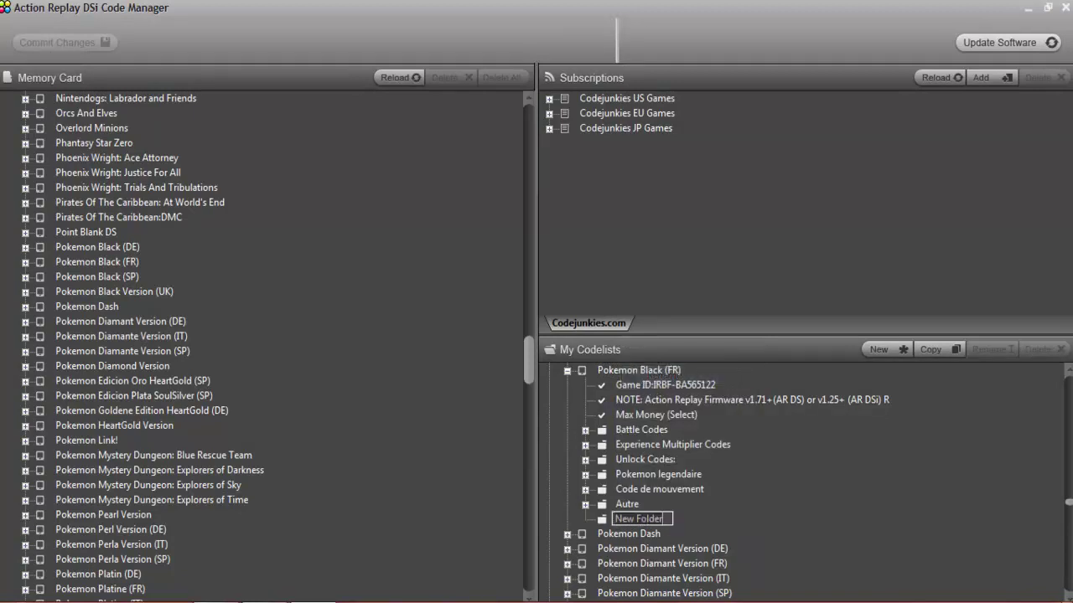
{"action": "type", "text": "tuto"}
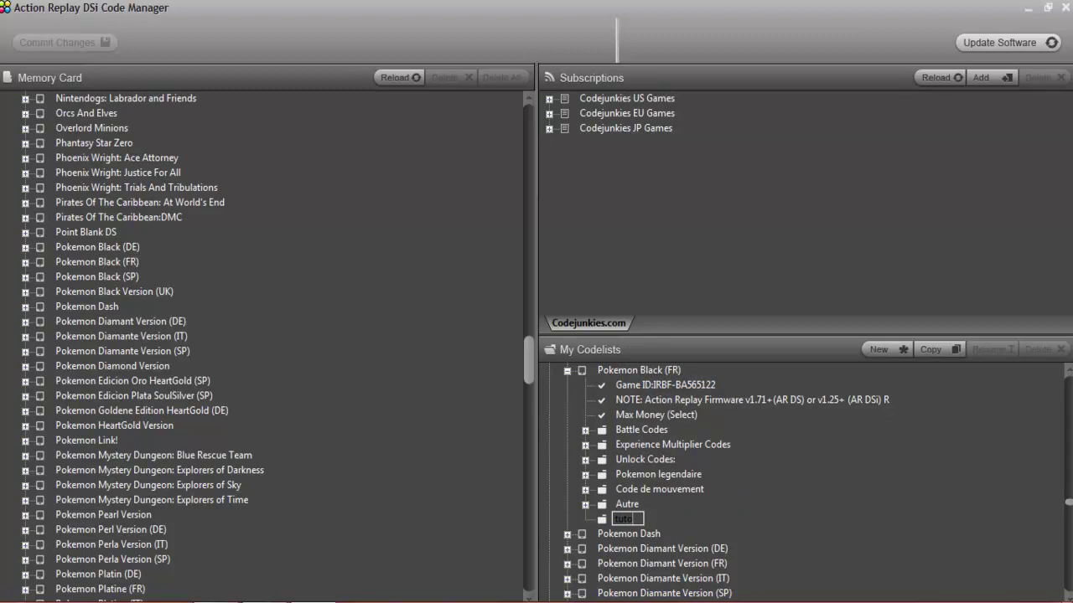
{"action": "key", "text": "Return"}
Add a new cheat to the tuto folder, then reopen its Cheat Details and close them without entering anything.
{"action": "right_click", "coordinate": [621, 519]}
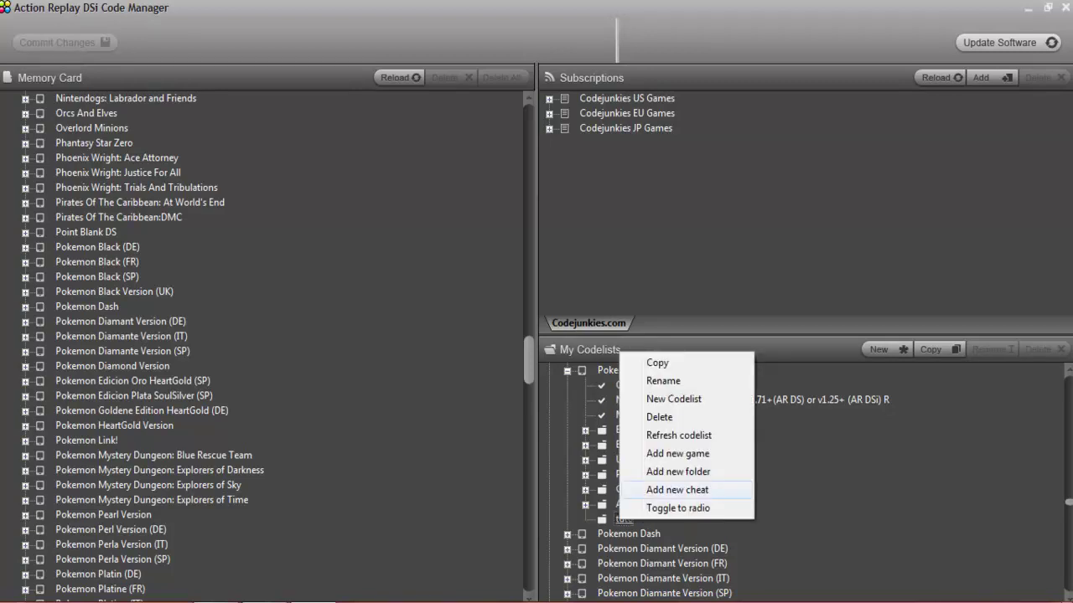
{"action": "left_click", "coordinate": [677, 490]}
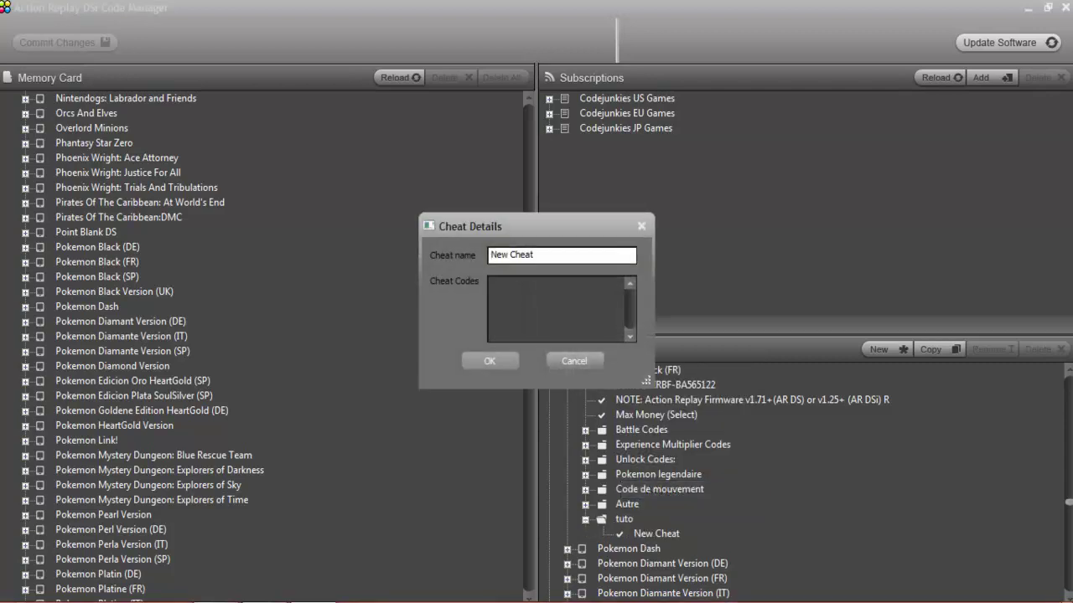
{"action": "left_click", "coordinate": [573, 360]}
{"action": "double_click", "coordinate": [656, 533]}
{"action": "left_click", "coordinate": [574, 361]}
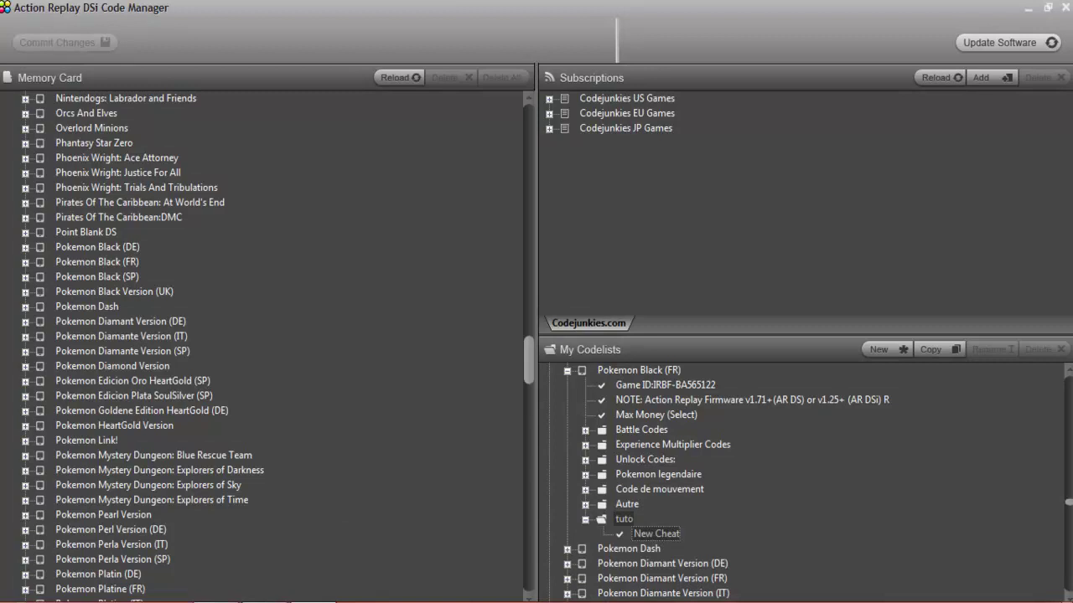
Switch to Chrome and search Google for "code ar pokemon noir et blanc".
{"action": "left_click", "coordinate": [312, 602]}
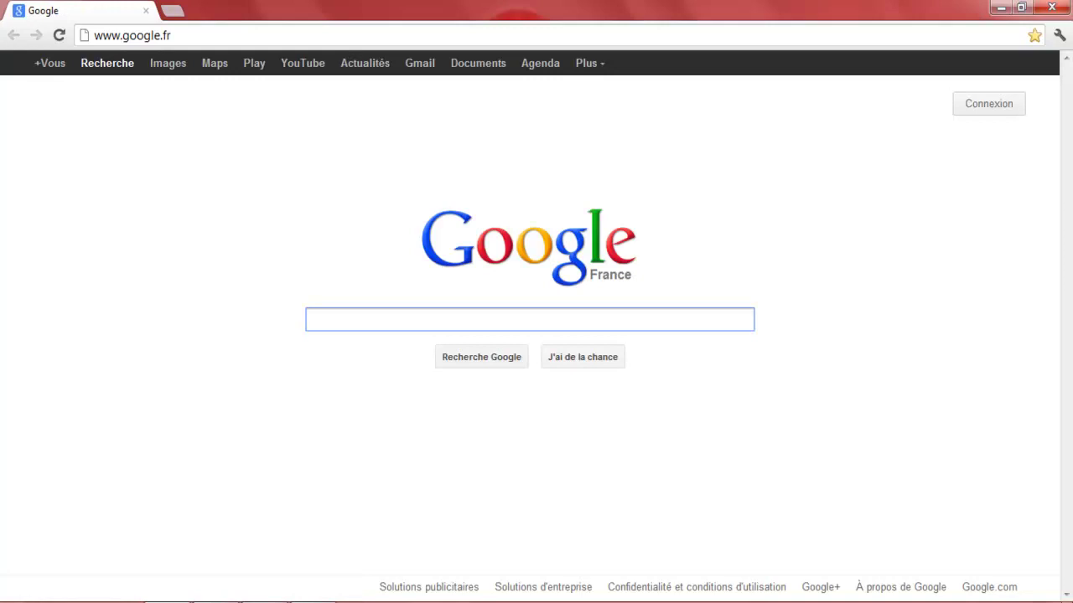
{"action": "type", "text": "code ar"}
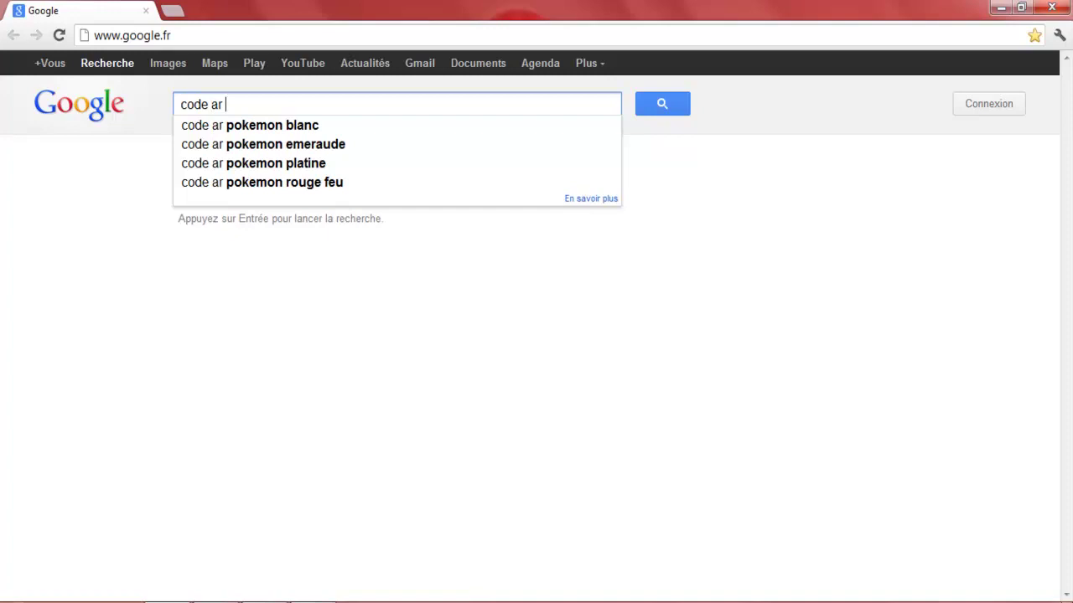
{"action": "type", "text": " pokemon"}
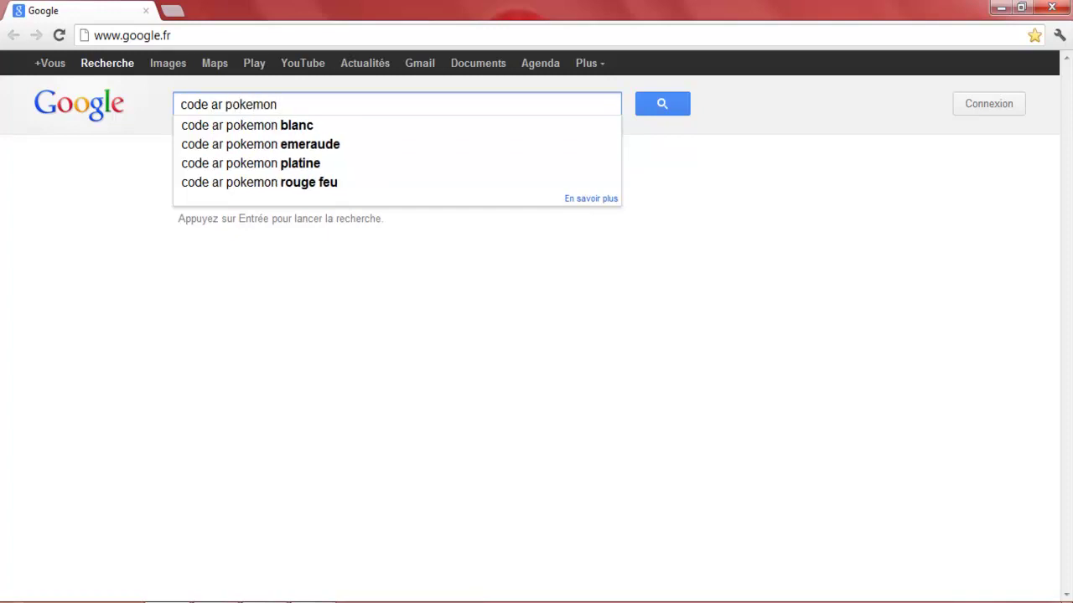
{"action": "type", "text": " n"}
{"action": "left_click", "coordinate": [251, 161]}
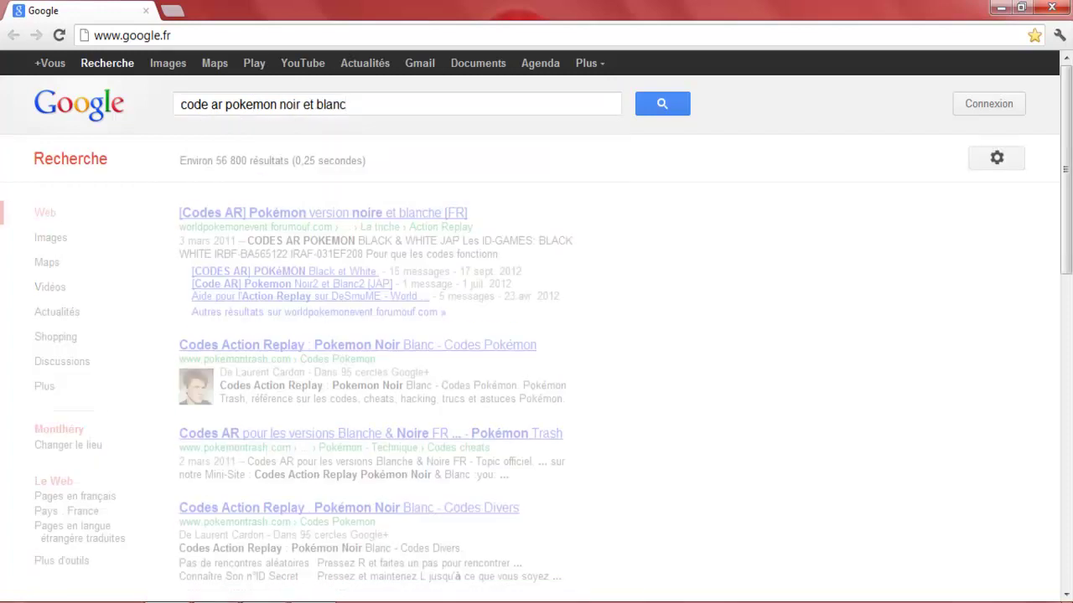
Look through the search results for a page listing Action Replay codes for Pokemon Noir et Blanc.
{"action": "scroll", "coordinate": [440, 251], "scroll_direction": "down", "scroll_amount": 2}
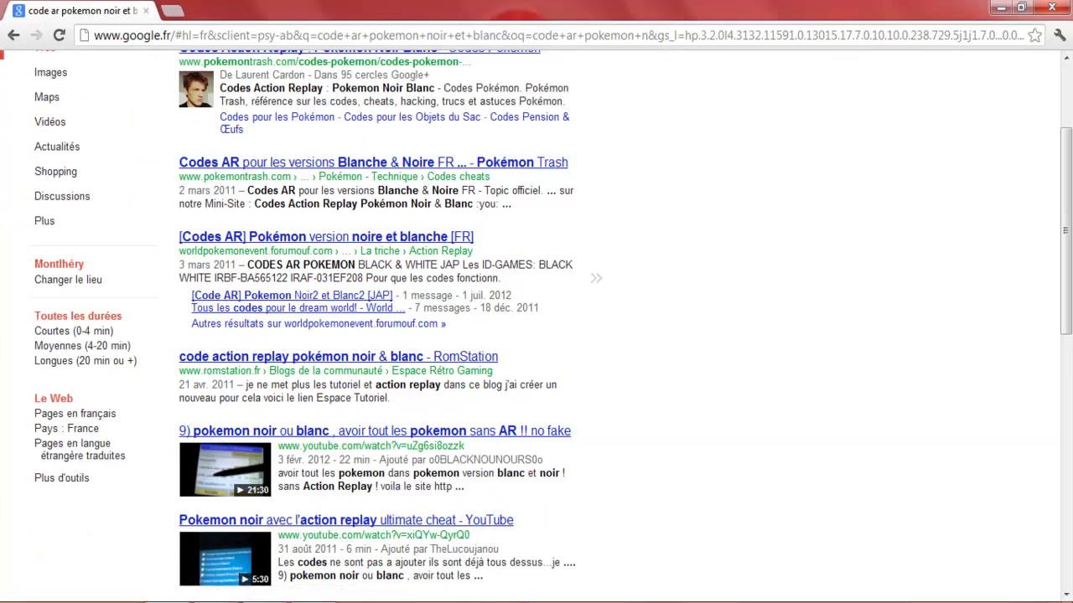
{"action": "scroll", "coordinate": [327, 243], "scroll_direction": "down", "scroll_amount": 6}
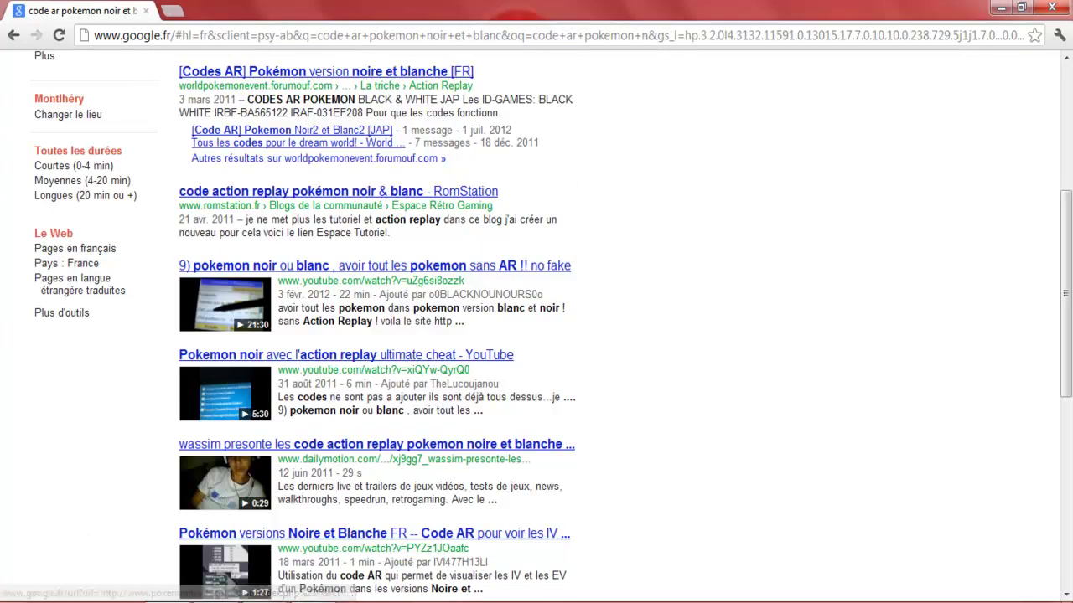
{"action": "scroll", "coordinate": [587, 277], "scroll_direction": "up", "scroll_amount": 6}
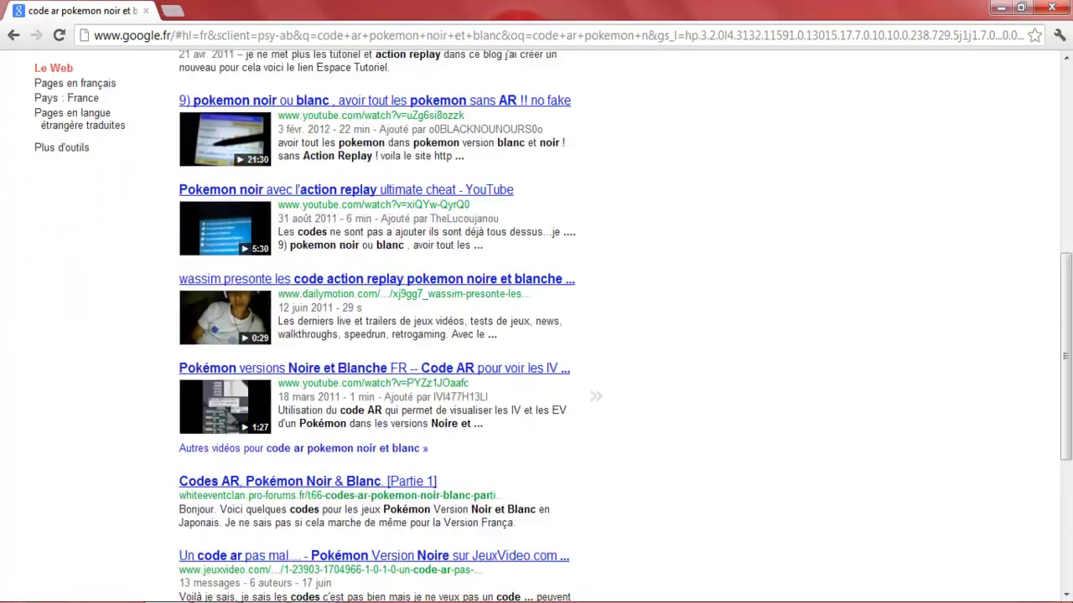
{"action": "scroll", "coordinate": [378, 318], "scroll_direction": "up", "scroll_amount": 1}
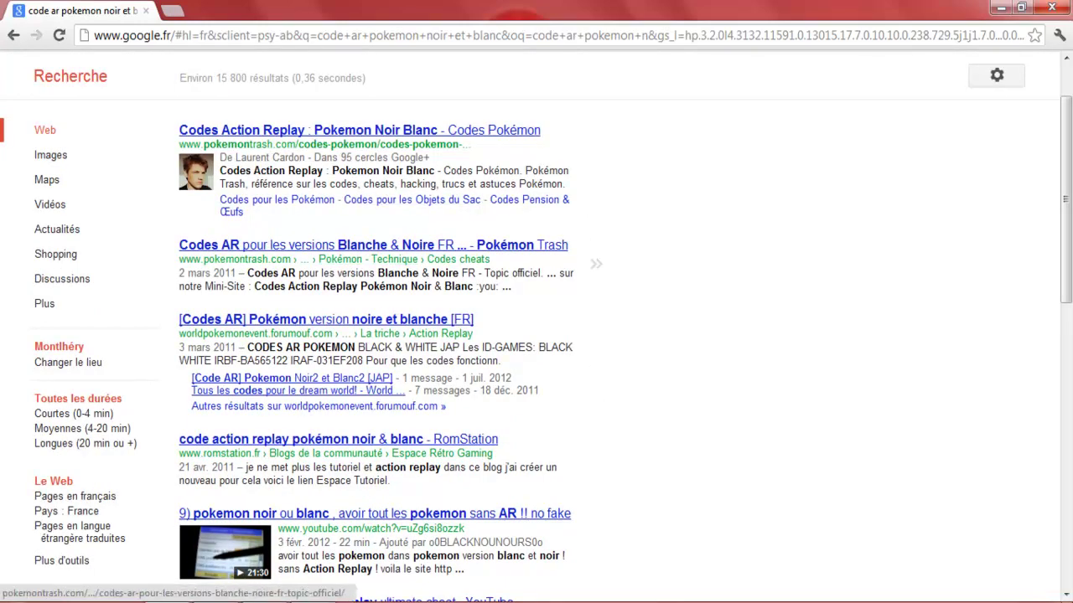
{"action": "scroll", "coordinate": [377, 335], "scroll_direction": "down", "scroll_amount": 1}
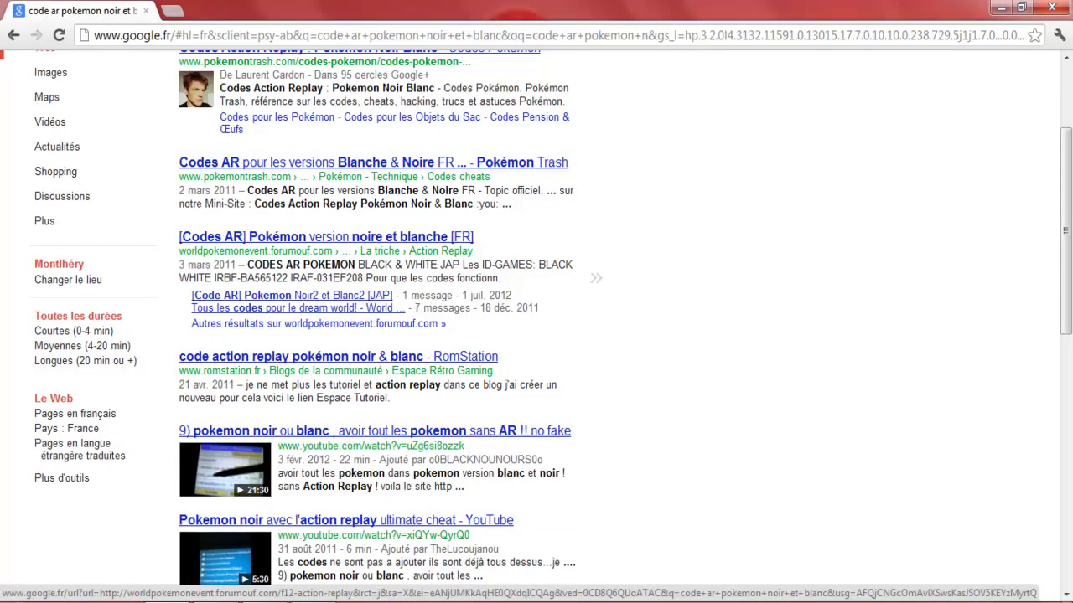
{"action": "scroll", "coordinate": [377, 335], "scroll_direction": "down", "scroll_amount": 5}
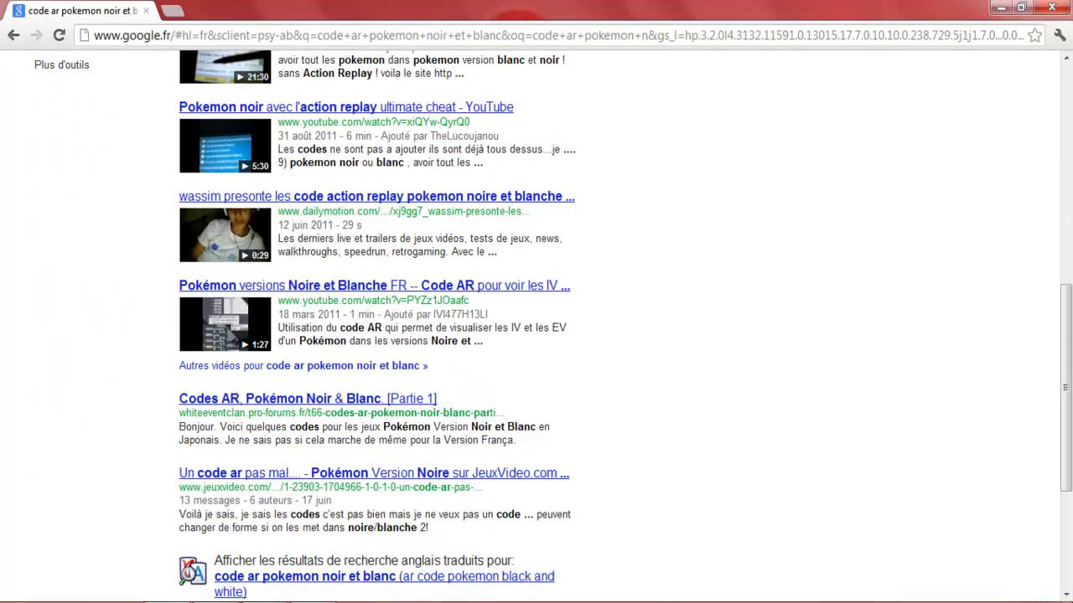
{"action": "scroll", "coordinate": [377, 335], "scroll_direction": "down", "scroll_amount": 3}
{"action": "scroll", "coordinate": [595, 360], "scroll_direction": "up", "scroll_amount": 9}
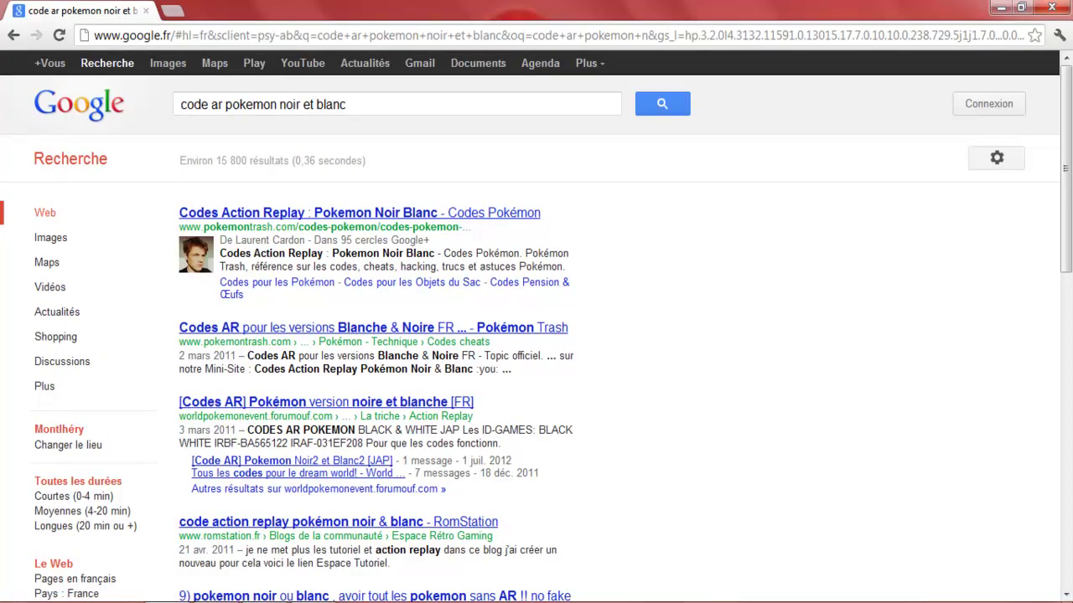
Shorten the Google query to "code ar pokemon noir" and run the search again.
{"action": "left_click", "coordinate": [346, 104]}
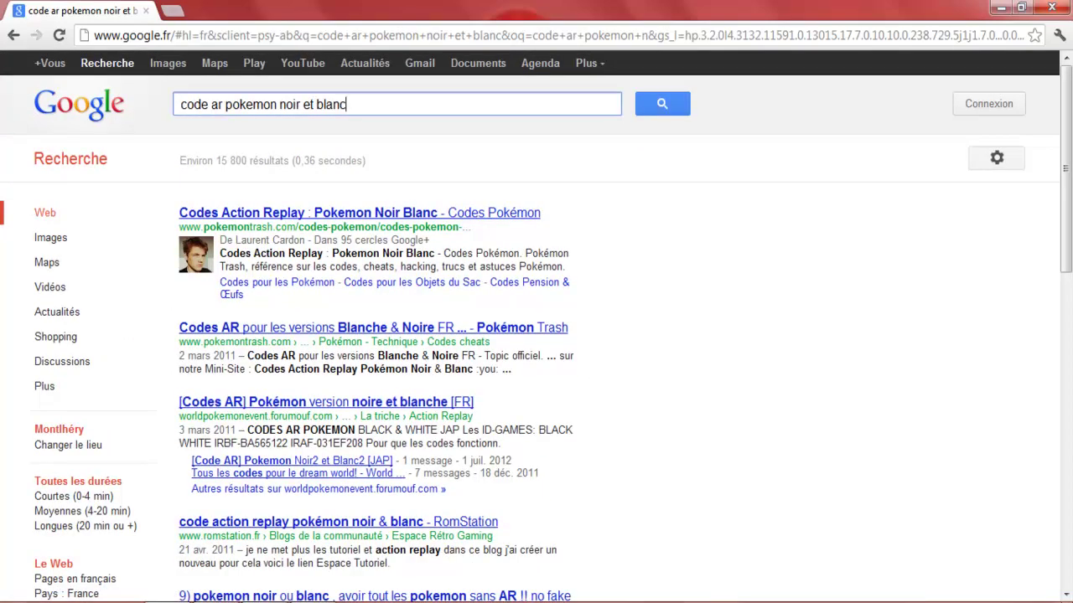
{"action": "key", "text": "BackSpace"}
{"action": "key", "text": "BackSpace"}
{"action": "key", "text": "BackSpace"}
{"action": "key", "text": "BackSpace"}
{"action": "key", "text": "BackSpace"}
{"action": "key", "text": "BackSpace"}
{"action": "key", "text": "BackSpace"}
{"action": "key", "text": "BackSpace"}
{"action": "key", "text": "BackSpace"}
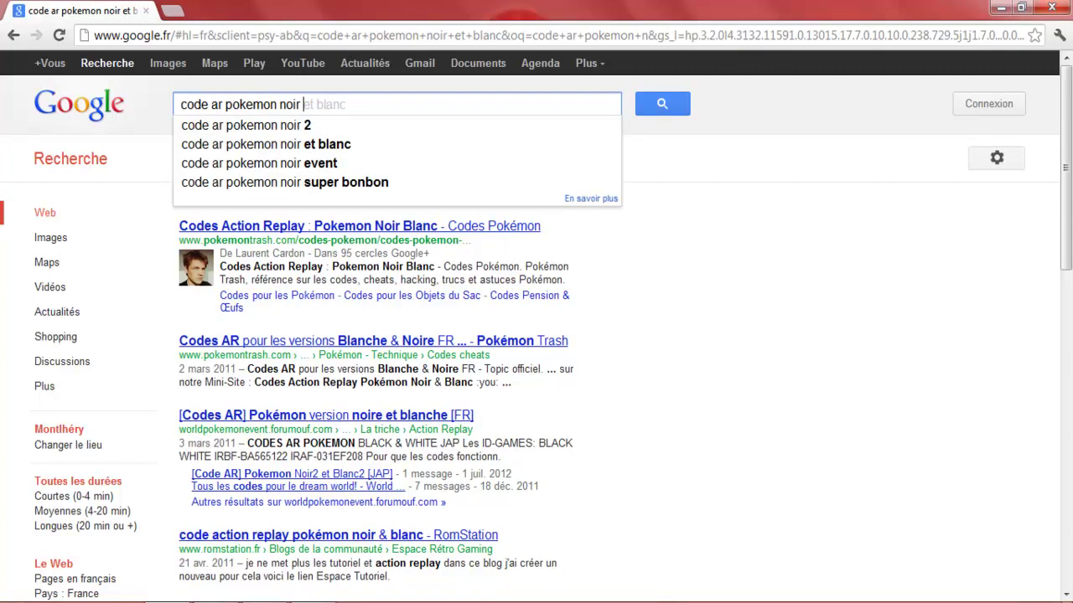
{"action": "key", "text": "Return"}
Open the pokemontrash.com "Codes Divers" result and find the "Toutes les Boîtes + les Fonds de Boîtes du PC" code.
{"action": "scroll", "coordinate": [536, 460], "scroll_direction": "down", "scroll_amount": 1}
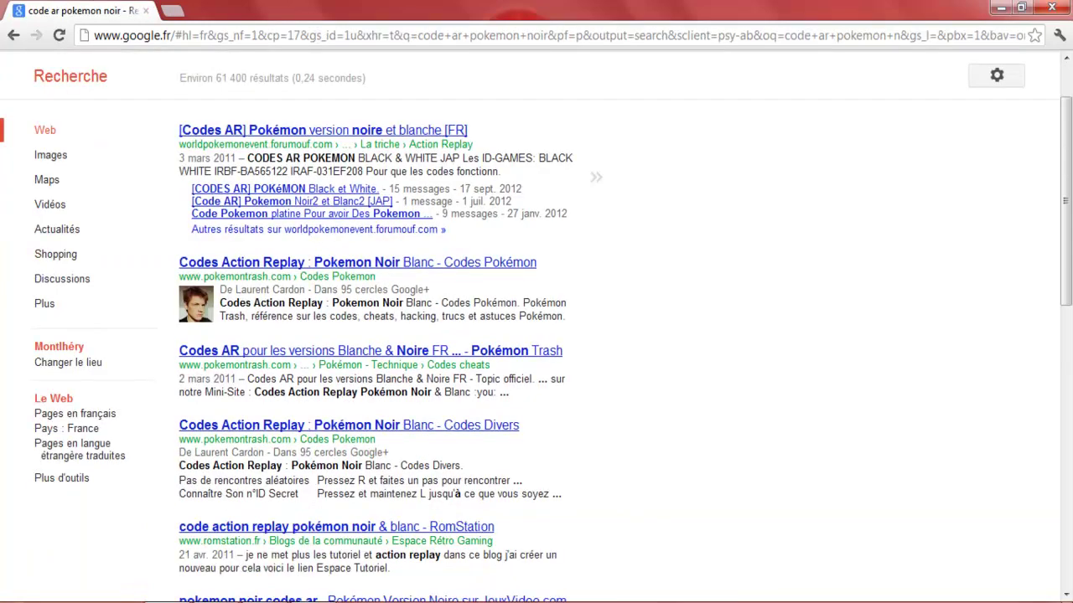
{"action": "left_click", "coordinate": [251, 424]}
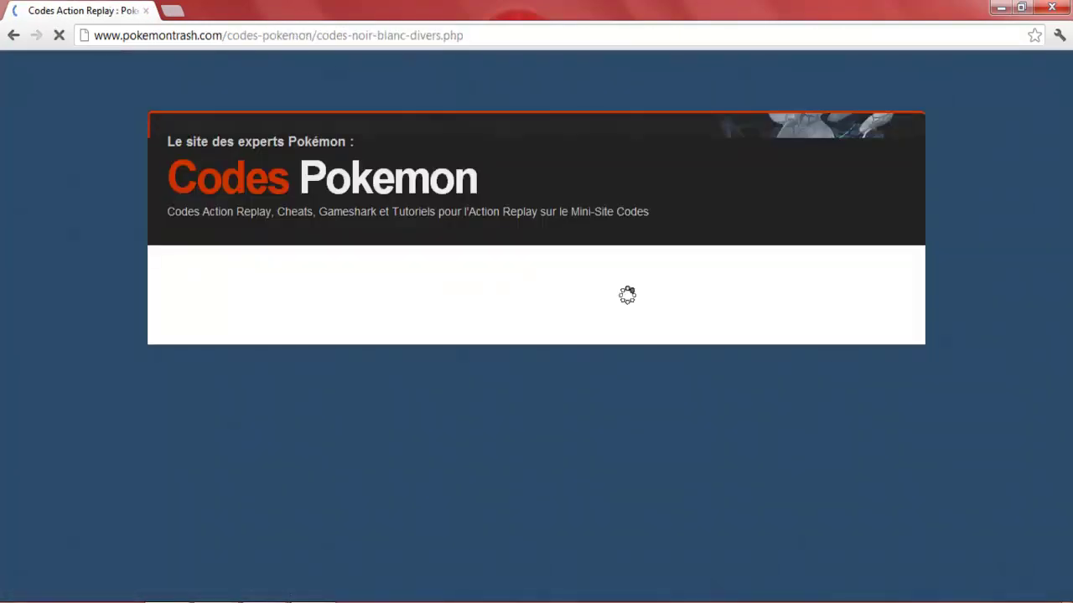
{"action": "scroll", "coordinate": [627, 294], "scroll_direction": "down", "scroll_amount": 10}
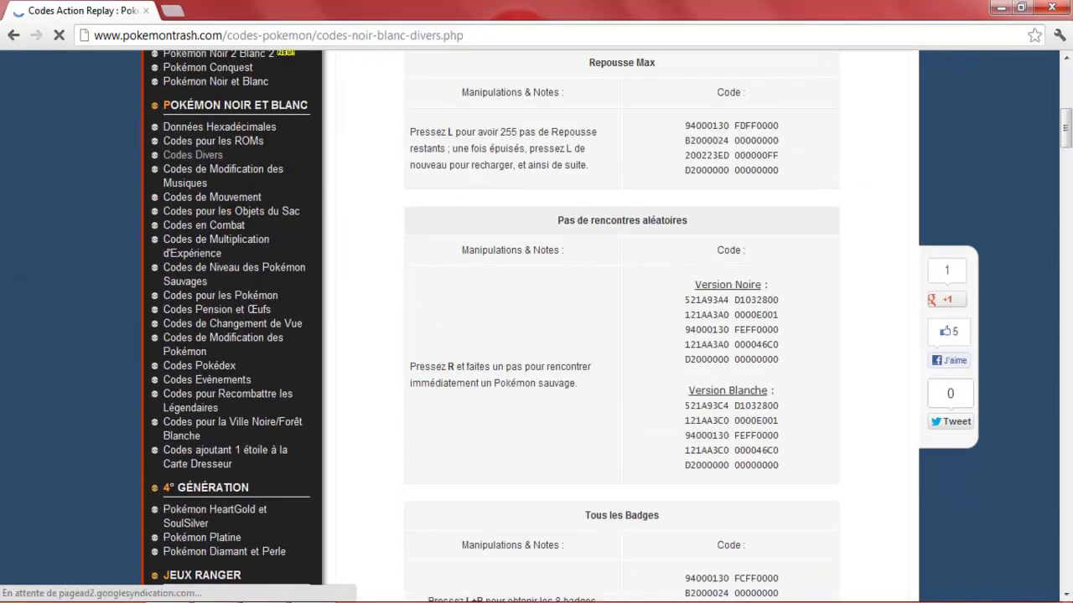
{"action": "scroll", "coordinate": [620, 335], "scroll_direction": "down", "scroll_amount": 3}
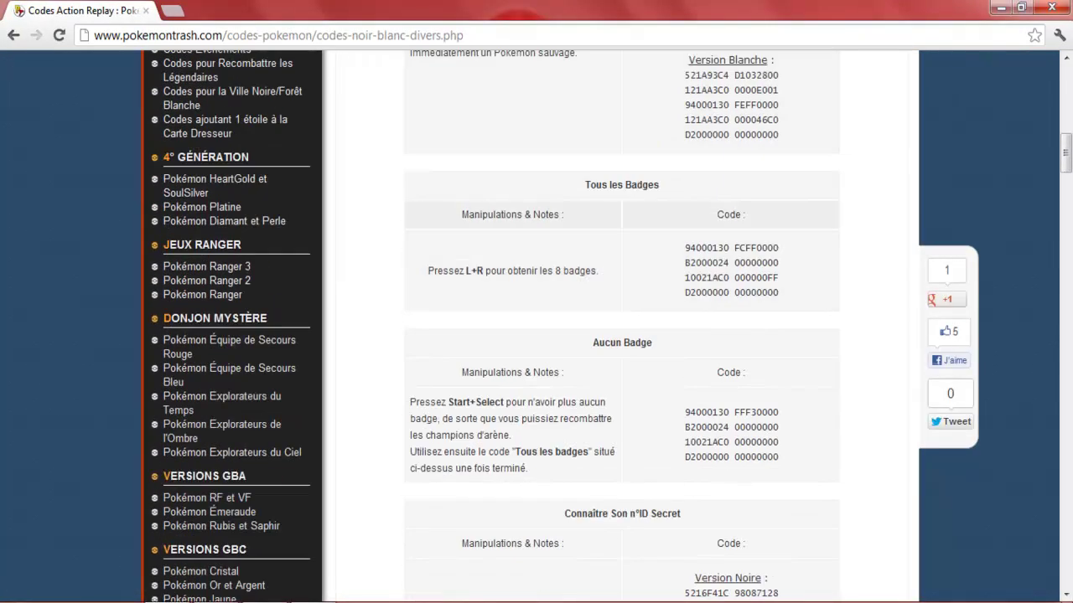
{"action": "scroll", "coordinate": [620, 327], "scroll_direction": "down", "scroll_amount": 7}
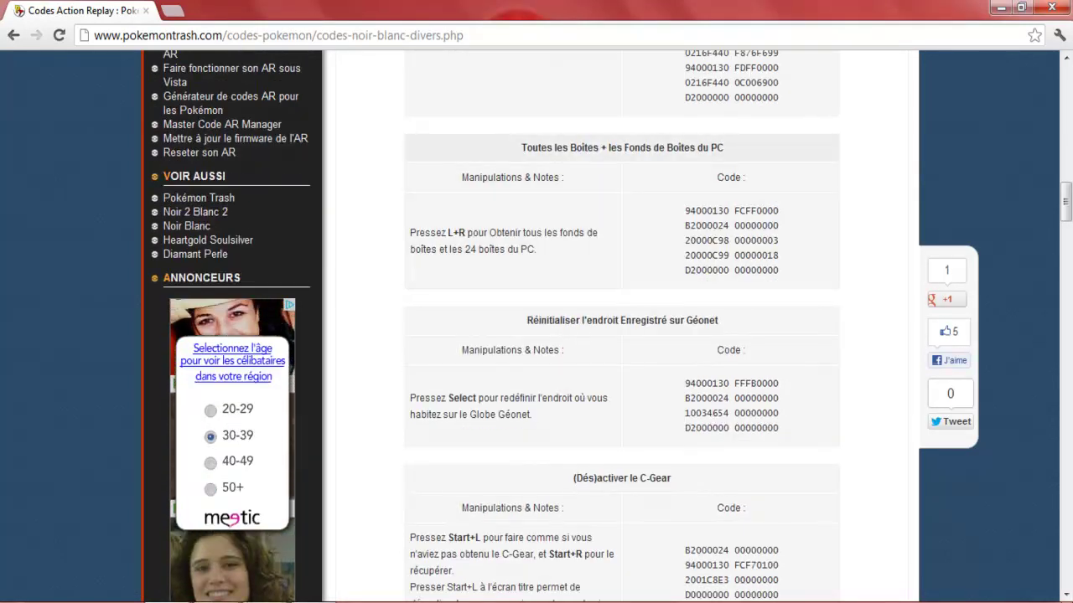
Copy the code's title "Toutes les Boîtes + les Fonds de Boîtes du PC" from the page.
{"action": "left_click_drag", "start_coordinate": [520, 147], "coordinate": [723, 148]}
{"action": "key", "text": "ctrl+c"}
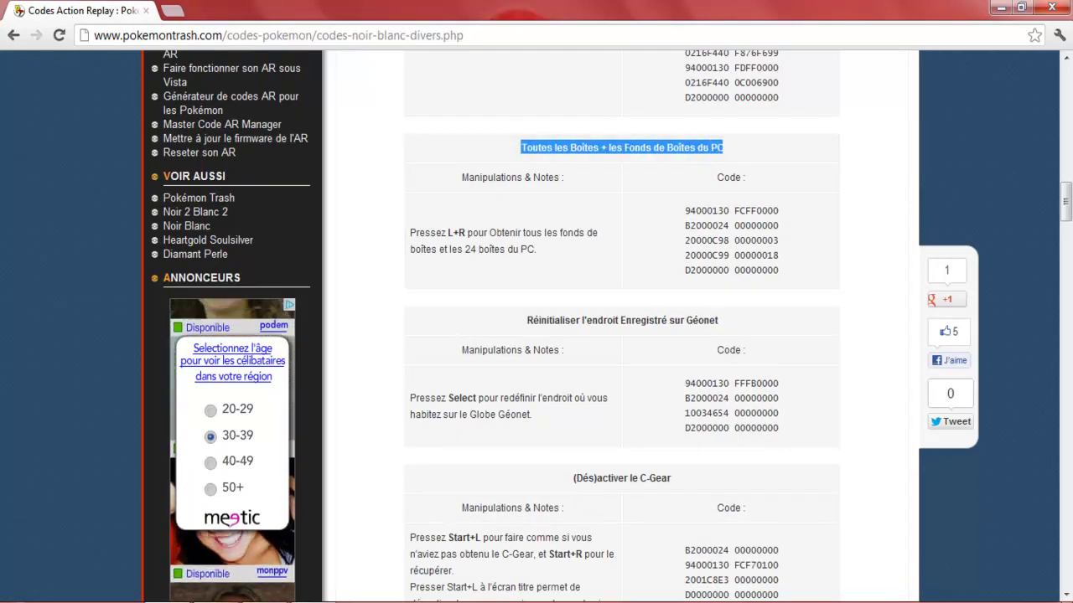
{"action": "left_click", "coordinate": [414, 268]}
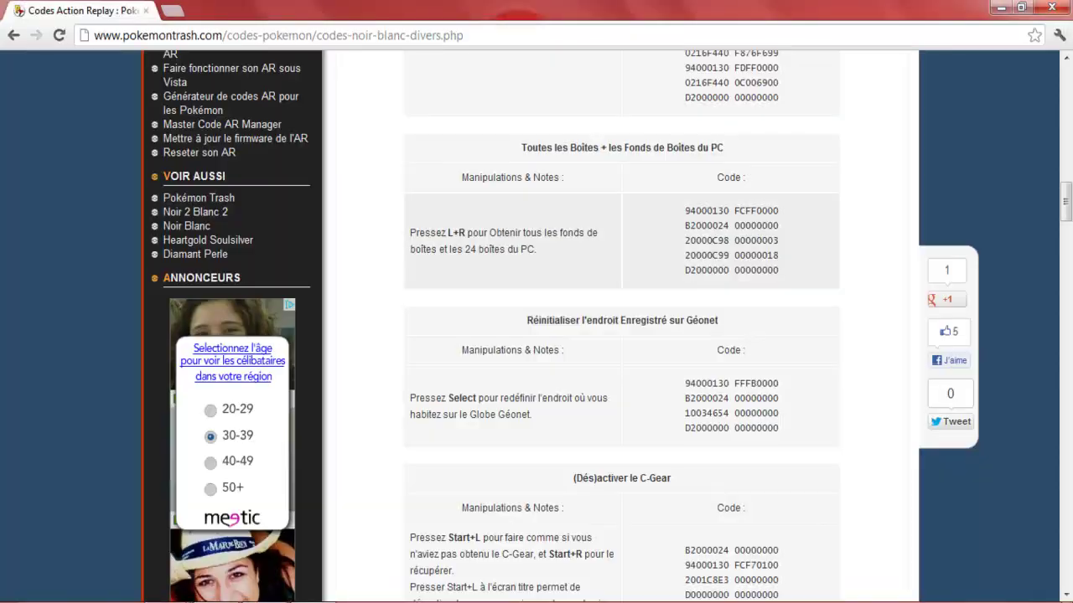
Return to Action Replay DSi Code Manager and replace the New Cheat name with the copied "Toutes les Boîtes + les Fonds de Boîtes du PC".
{"action": "key", "text": "alt+Tab"}
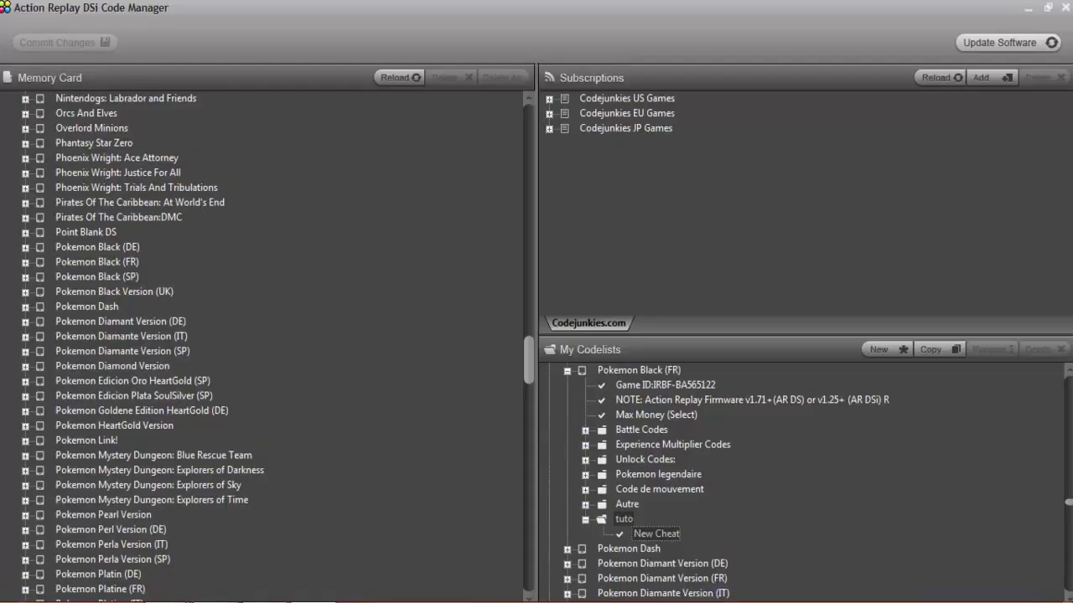
{"action": "double_click", "coordinate": [656, 534]}
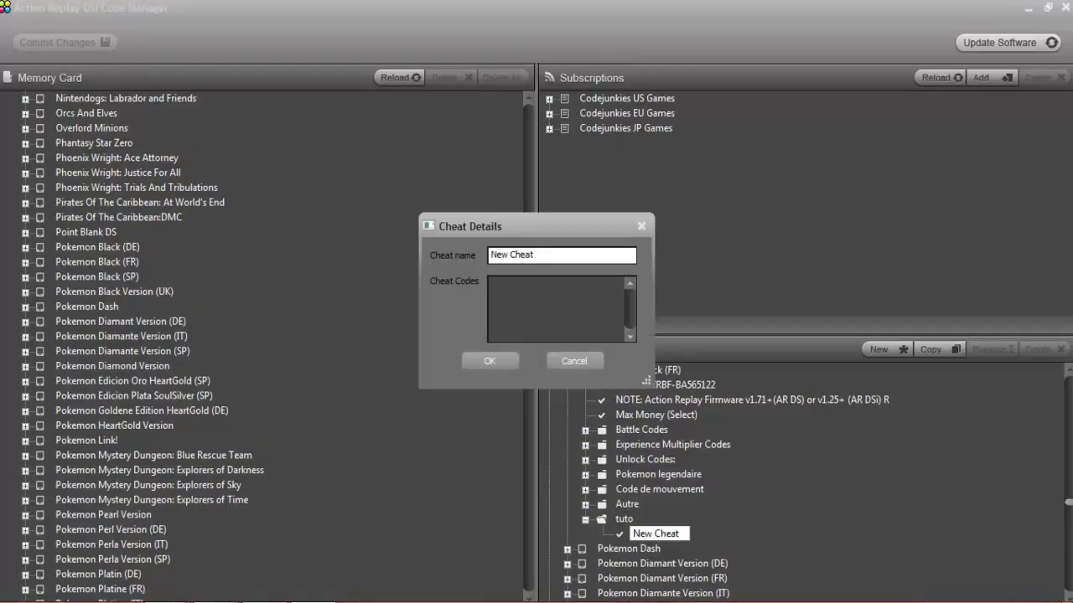
{"action": "left_click_drag", "start_coordinate": [536, 254], "coordinate": [491, 255]}
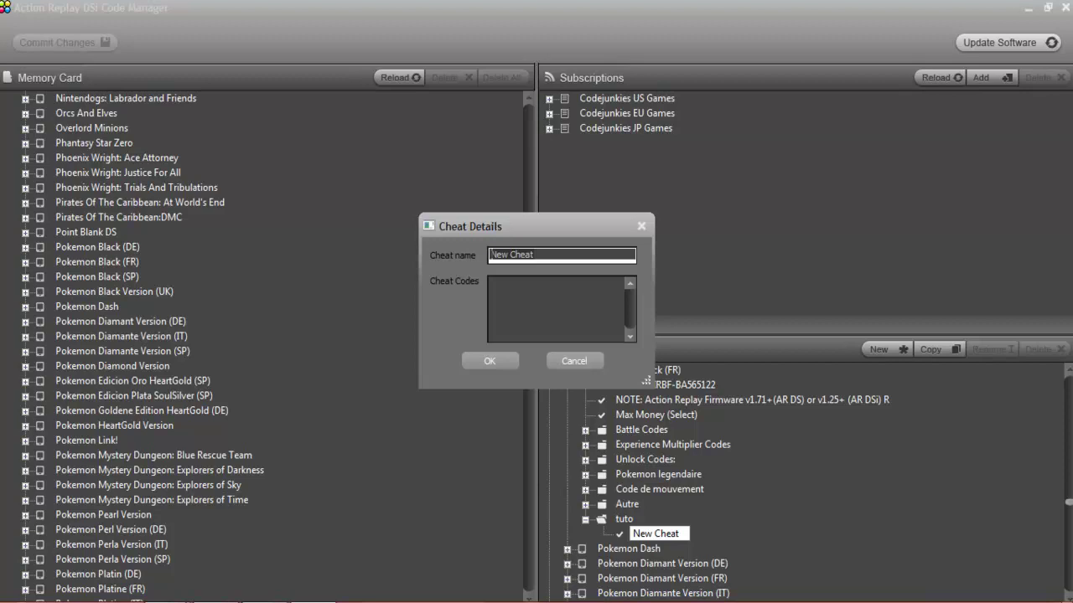
{"action": "key", "text": "BackSpace"}
{"action": "key", "text": "ctrl+v"}
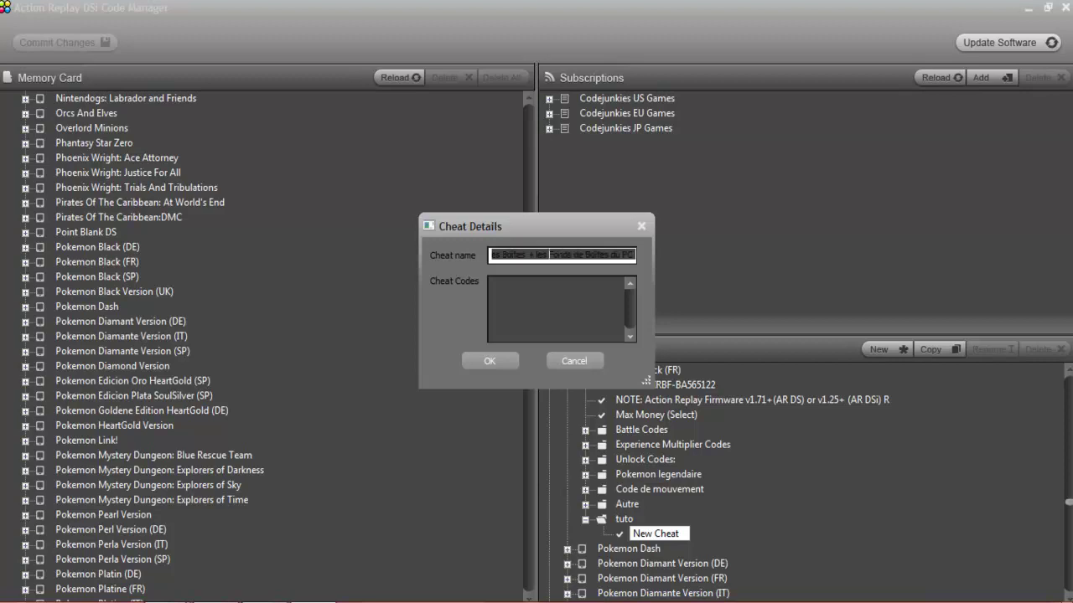
{"action": "key", "text": "Left"}
{"action": "key", "text": "Left"}
{"action": "key", "text": "Left"}
{"action": "key", "text": "Left"}
{"action": "key", "text": "Left"}
{"action": "key", "text": "Left"}
{"action": "key", "text": "Left"}
{"action": "key", "text": "Left"}
{"action": "key", "text": "Left"}
{"action": "key", "text": "Left"}
{"action": "key", "text": "Left"}
Close the extra Shopping window of Chrome and switch to the Codes Action Replay page.
{"action": "left_click", "coordinate": [170, 602]}
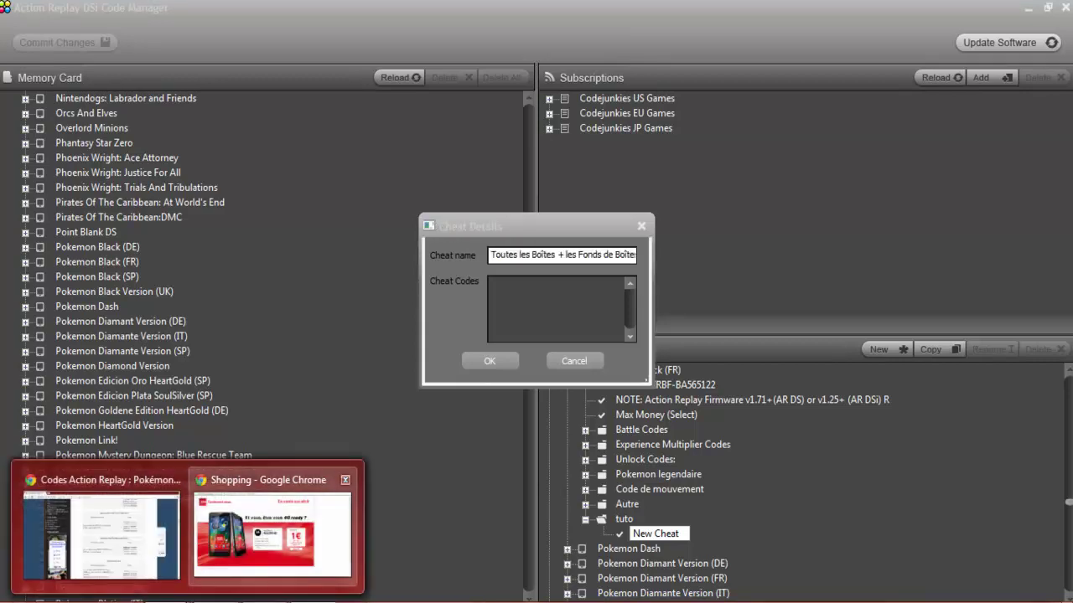
{"action": "left_click", "coordinate": [342, 479]}
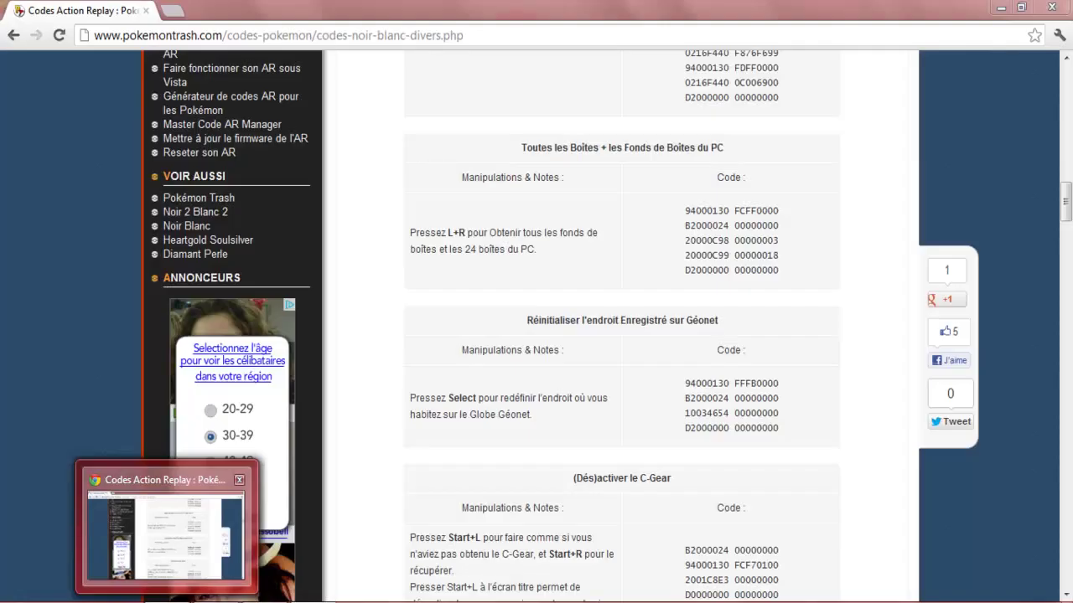
{"action": "left_click", "coordinate": [101, 536]}
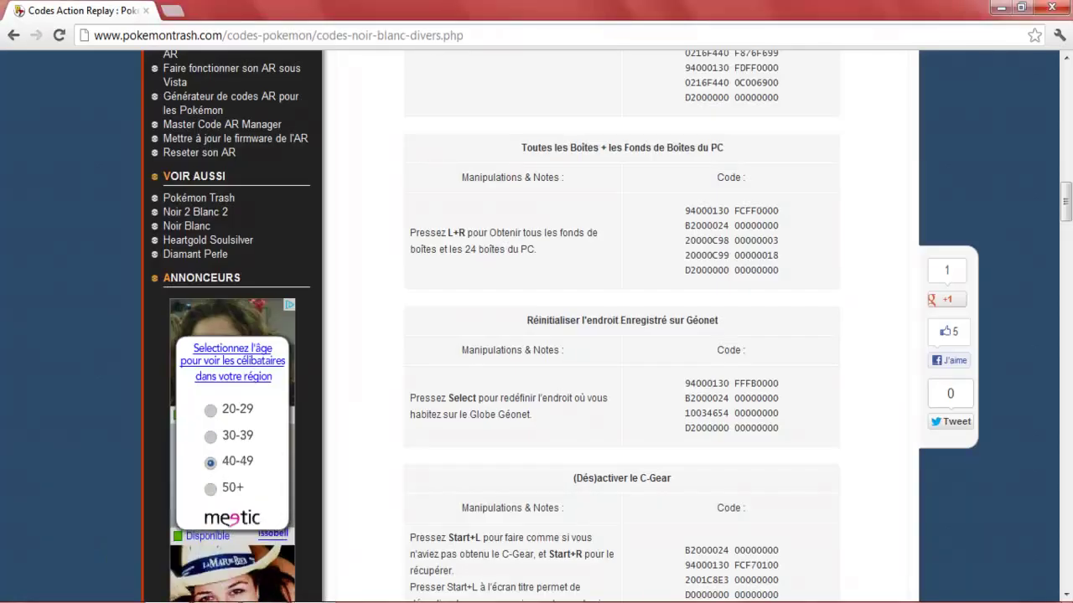